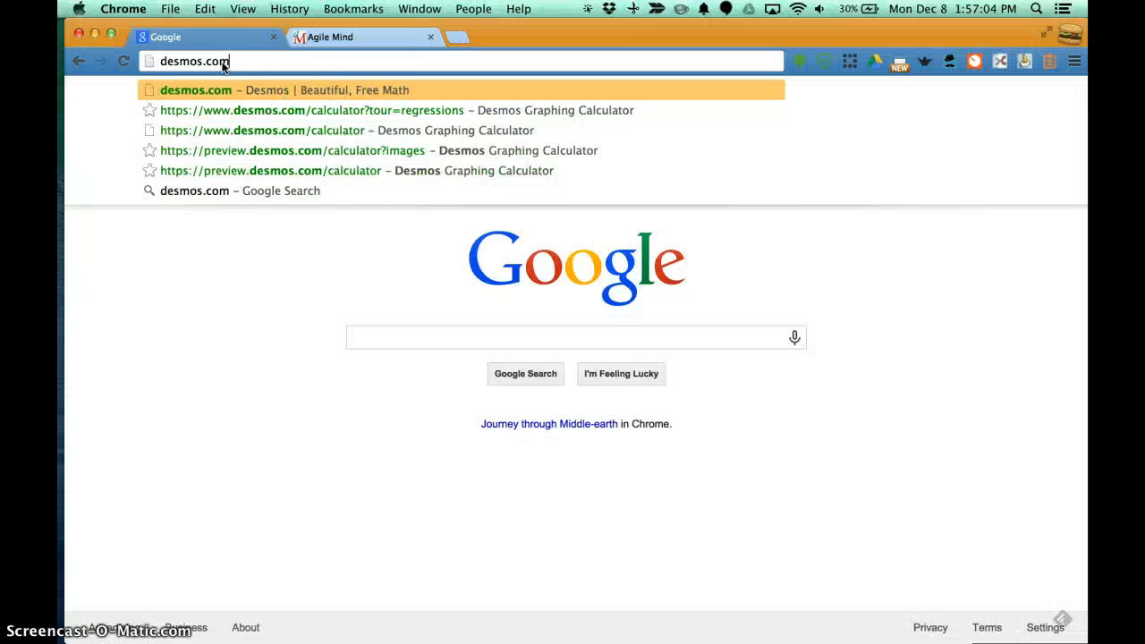
Open desmos.com and launch the graphing calculator.
{"action": "key", "text": "Return"}
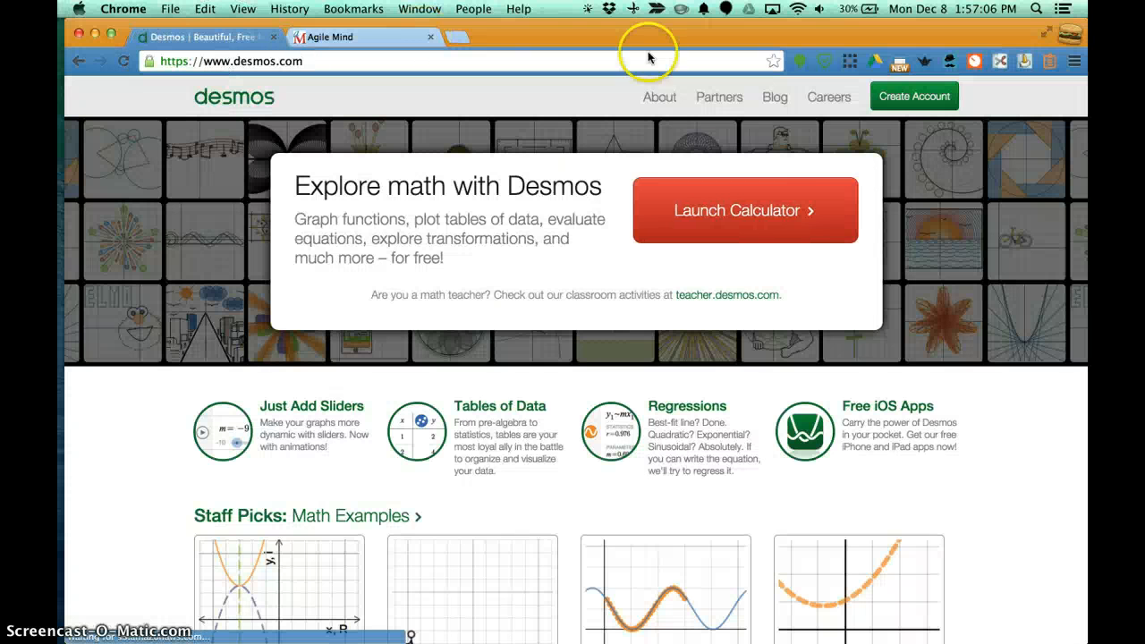
{"action": "left_click", "coordinate": [722, 221]}
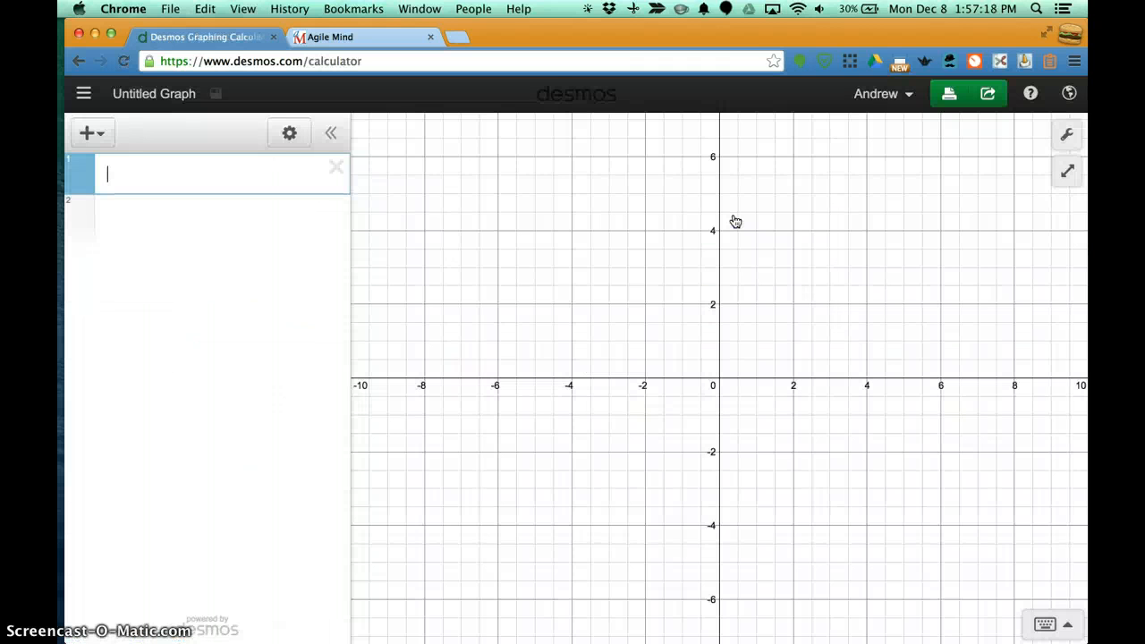
Switch to the Agile Mind page and examine the salmon sample results and the scatter plot of netted fish with sea lice.
{"action": "left_click", "coordinate": [380, 37]}
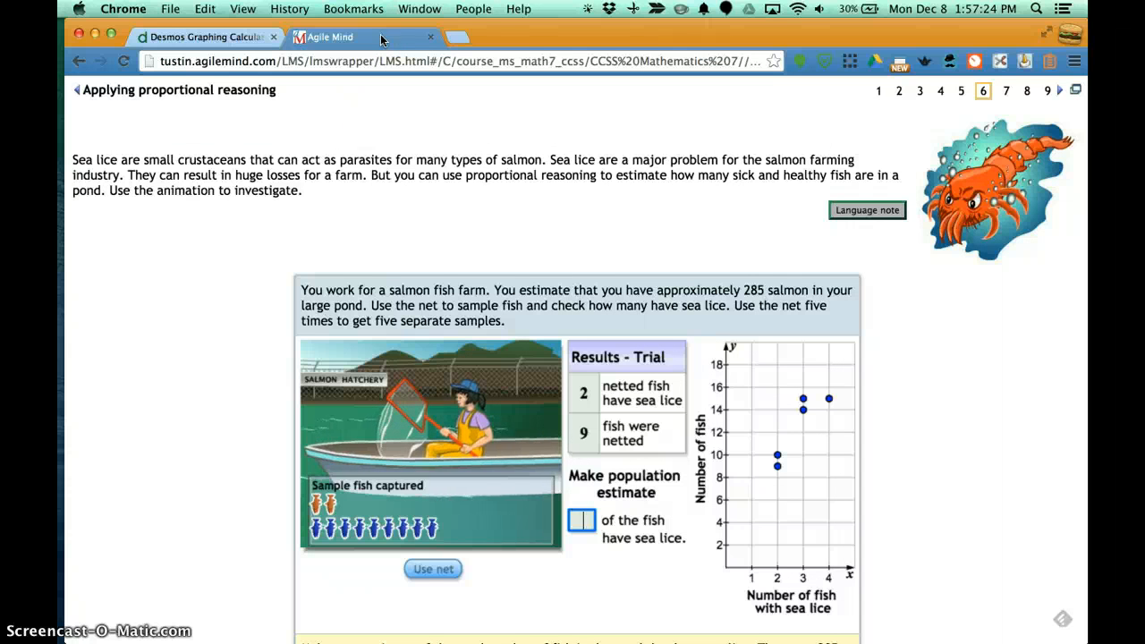
{"action": "left_click", "coordinate": [349, 418]}
{"action": "left_click", "coordinate": [331, 468]}
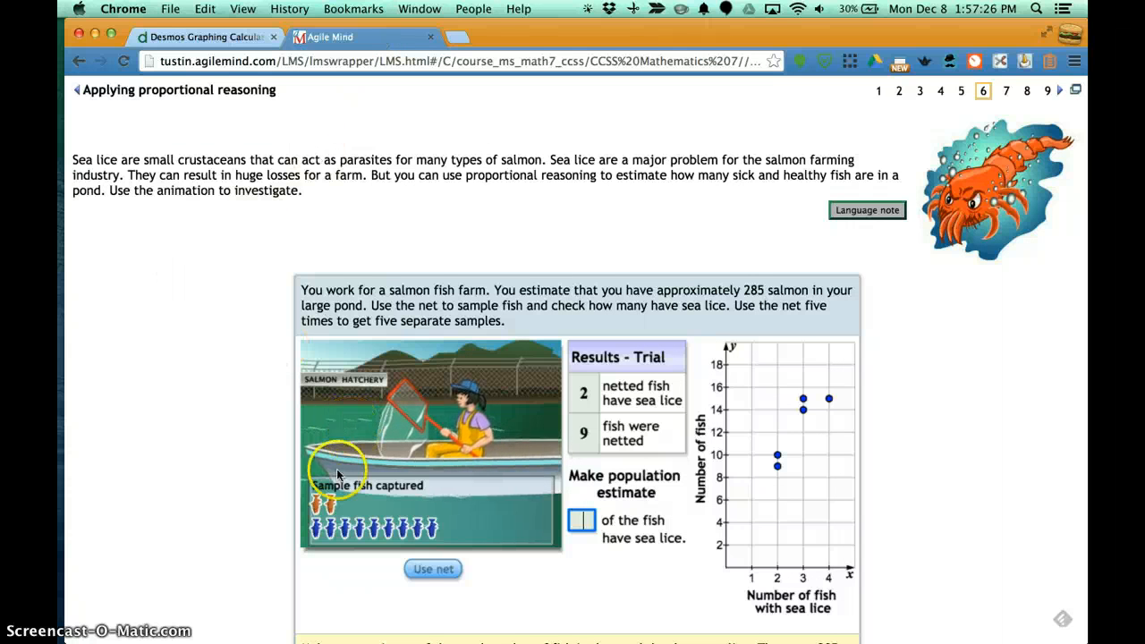
{"action": "left_click", "coordinate": [326, 506]}
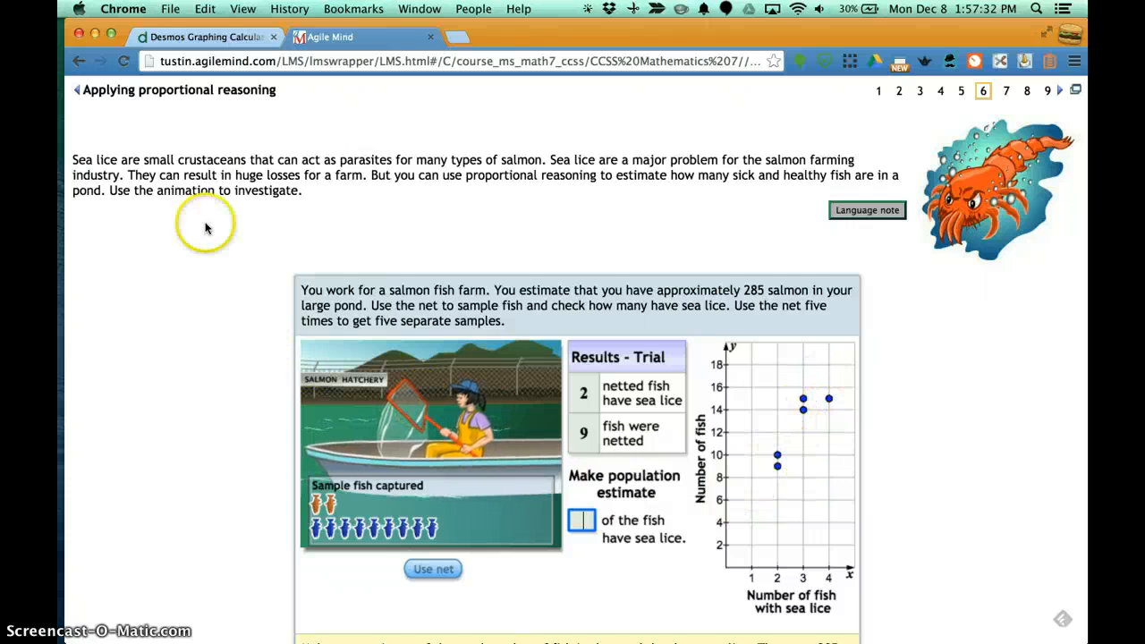
Return to the Desmos calculator and add a table to the expression list.
{"action": "left_click", "coordinate": [203, 40]}
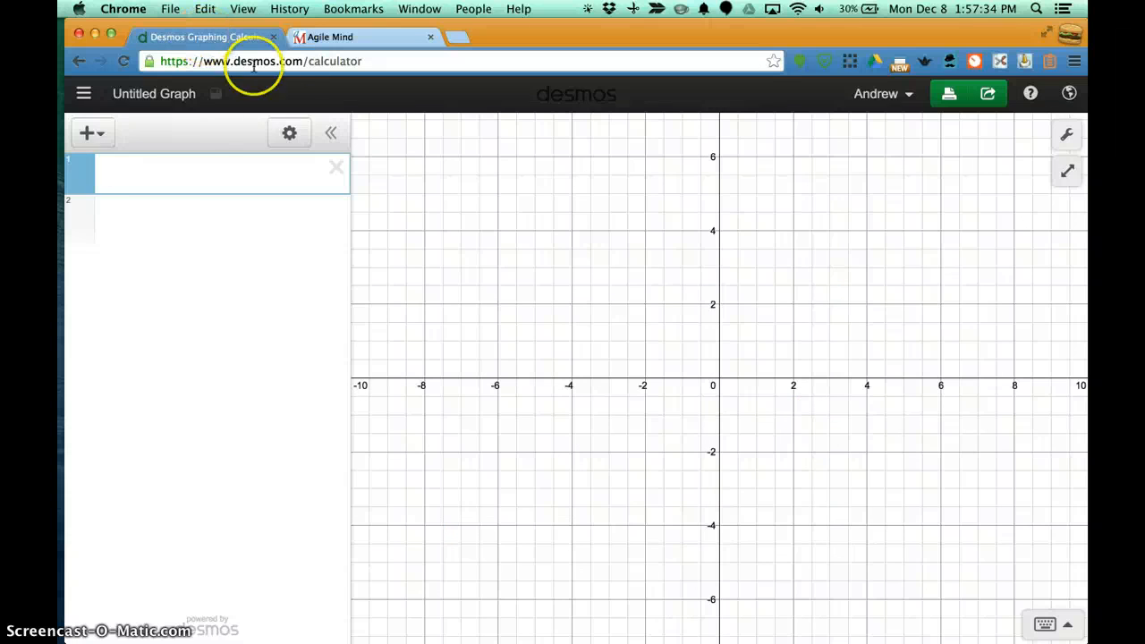
{"action": "left_click", "coordinate": [99, 134]}
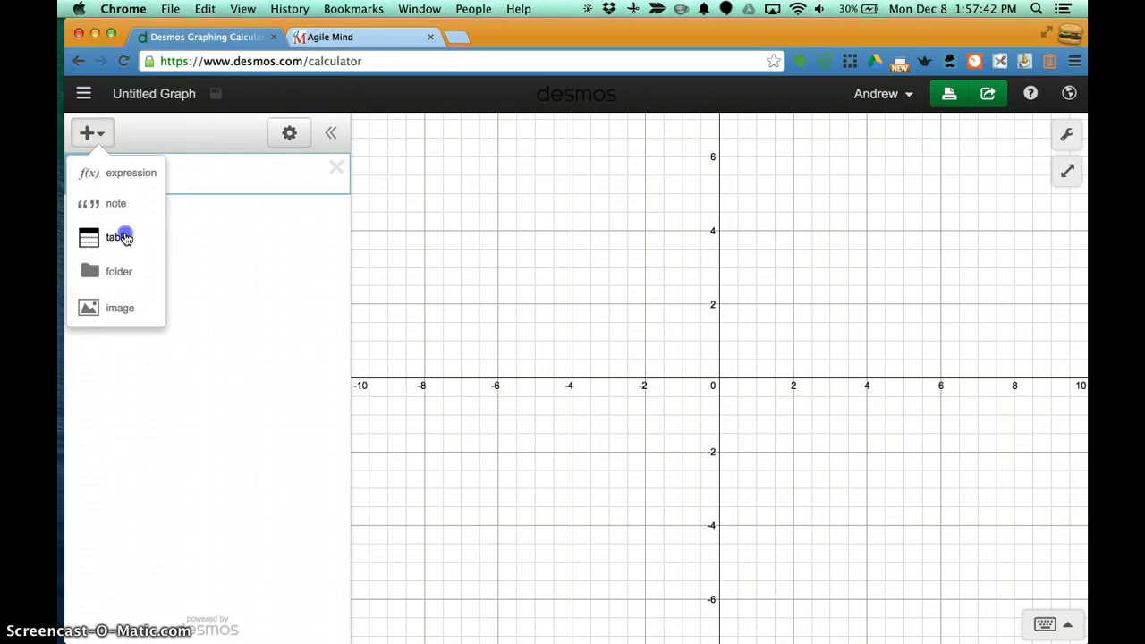
{"action": "left_click", "coordinate": [125, 238]}
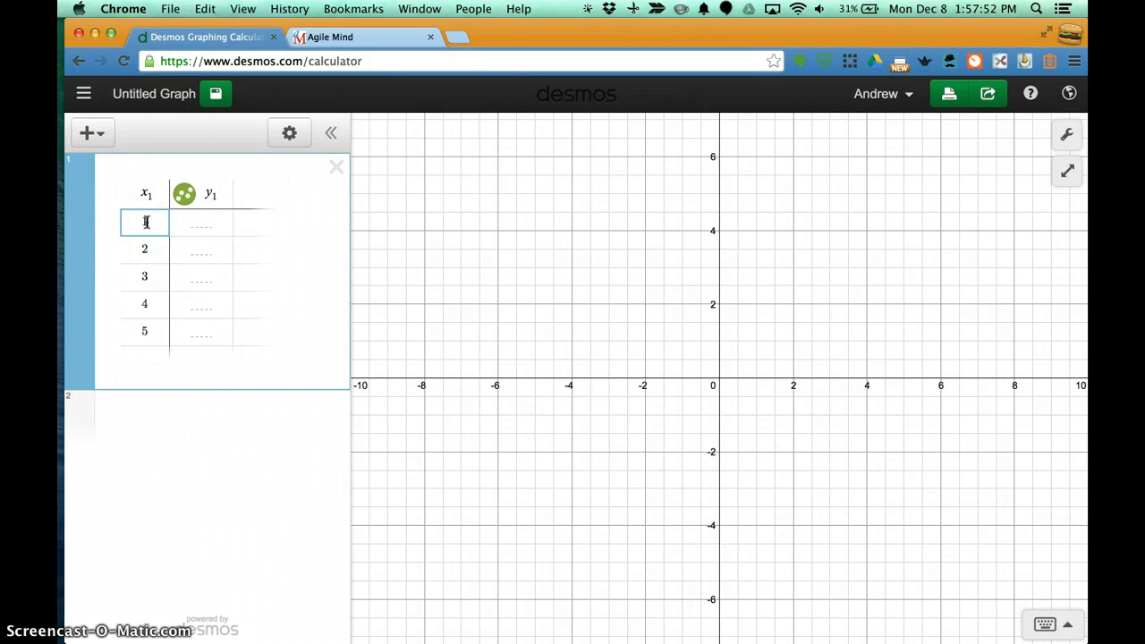
Fill the Desmos table with the Agile Mind sample points (4, 15), (3, 14), (3, 15), (2, 10) and (2, 9).
{"action": "left_click", "coordinate": [326, 37]}
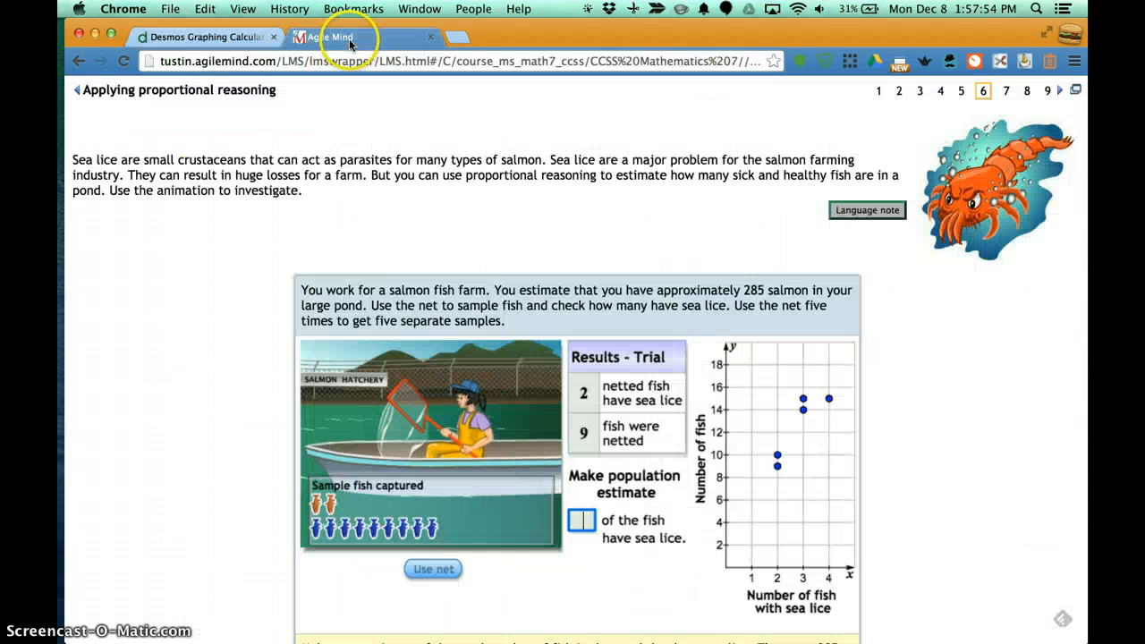
{"action": "left_click", "coordinate": [215, 38]}
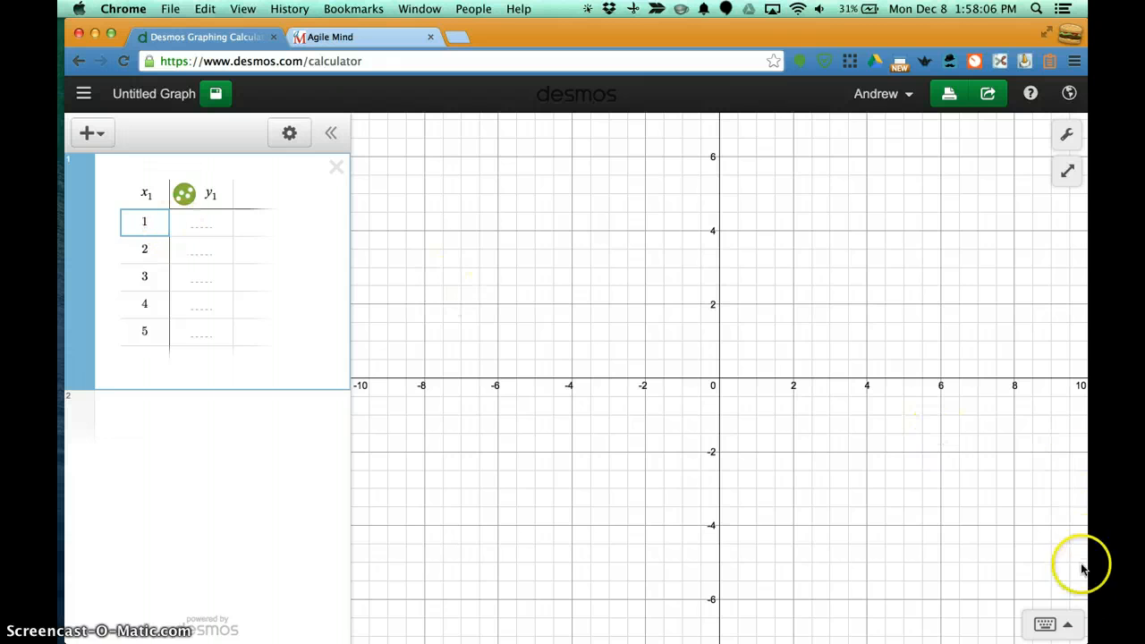
{"action": "left_click", "coordinate": [1058, 624]}
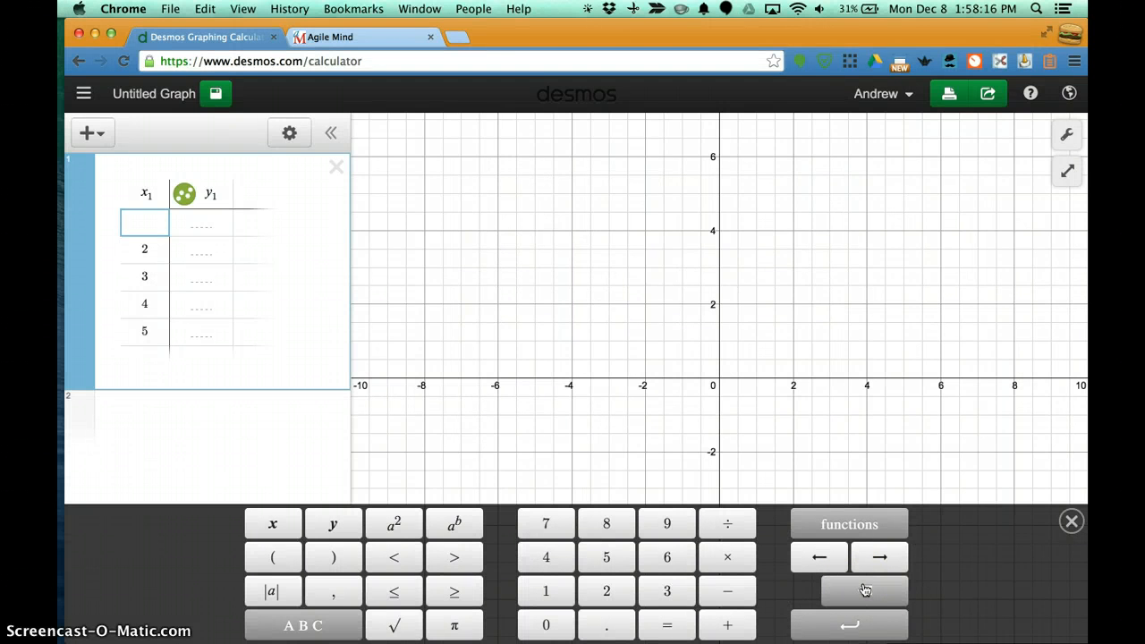
{"action": "left_click", "coordinate": [551, 557]}
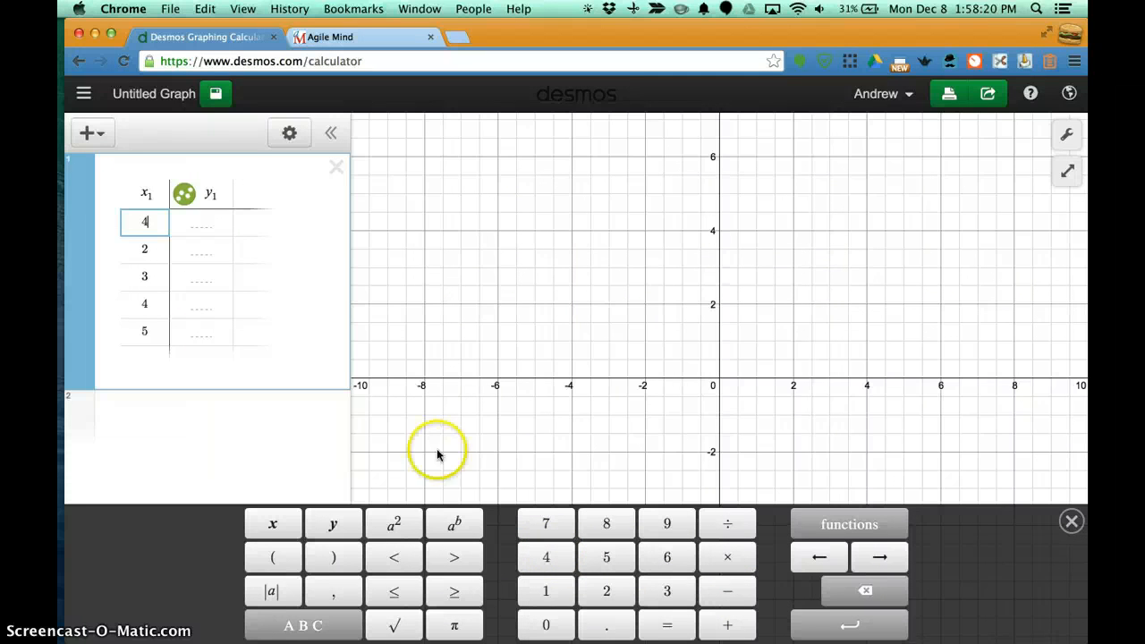
{"action": "left_click", "coordinate": [198, 223]}
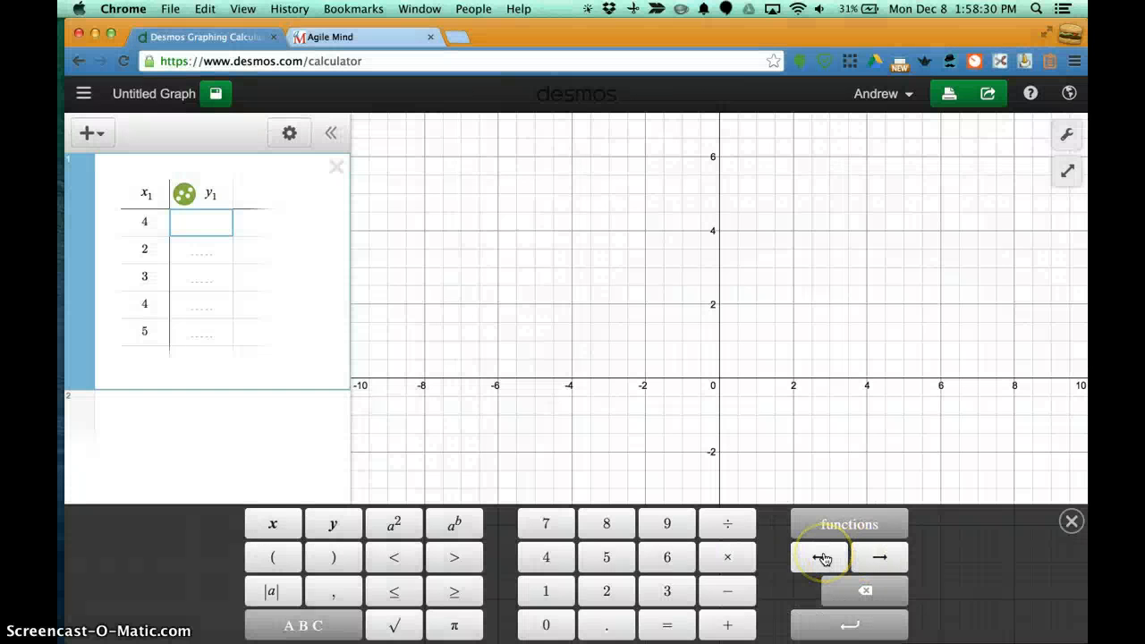
{"action": "left_click", "coordinate": [821, 558]}
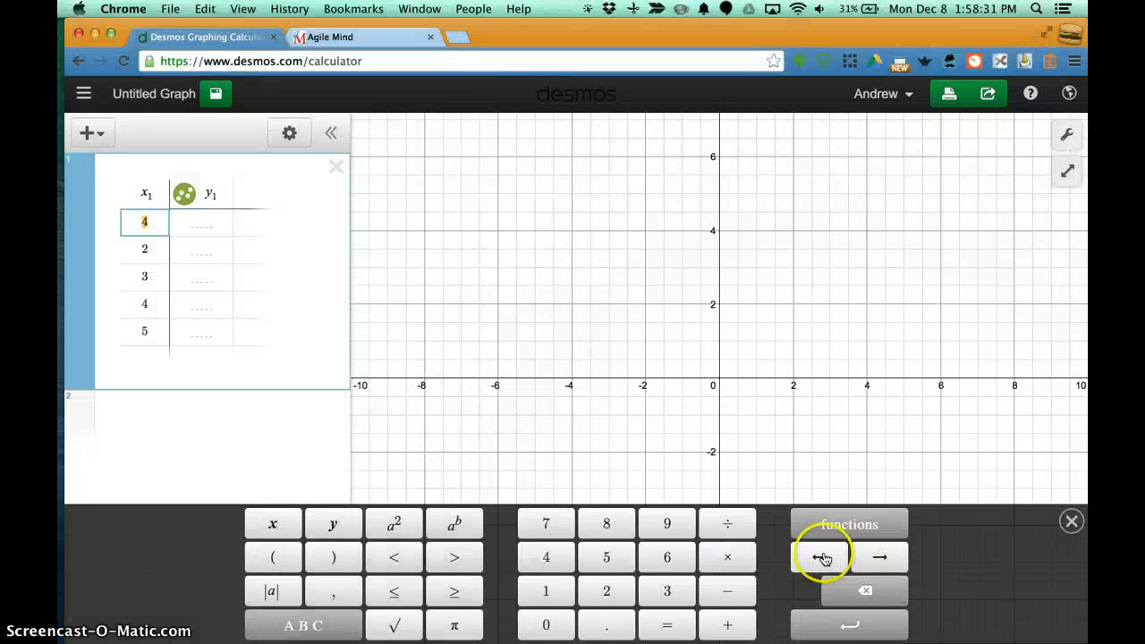
{"action": "left_click", "coordinate": [883, 559]}
{"action": "left_click", "coordinate": [883, 558]}
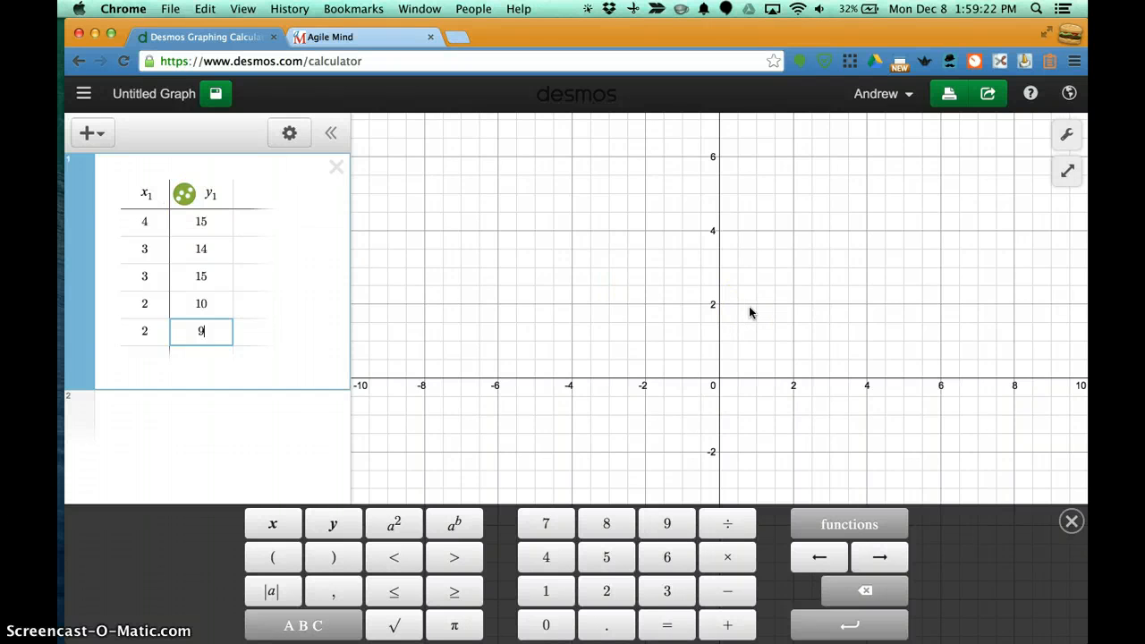
{"action": "left_click", "coordinate": [1070, 524]}
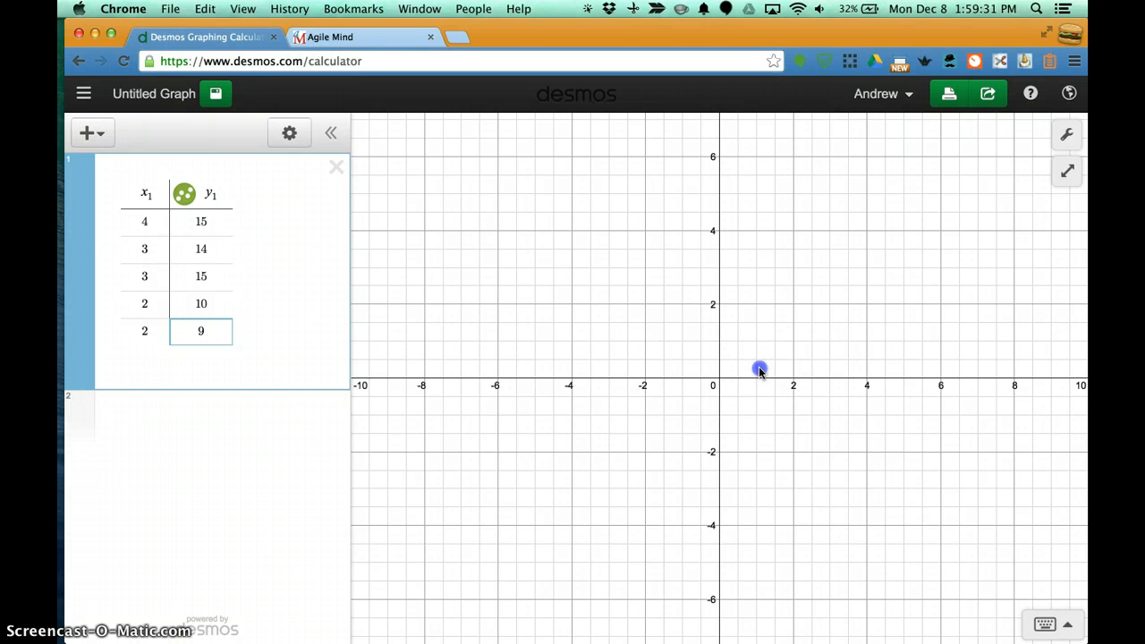
Turn on Projector Mode in the graph settings to enlarge the plotted points and labels.
{"action": "left_click_drag", "start_coordinate": [760, 371], "coordinate": [535, 530]}
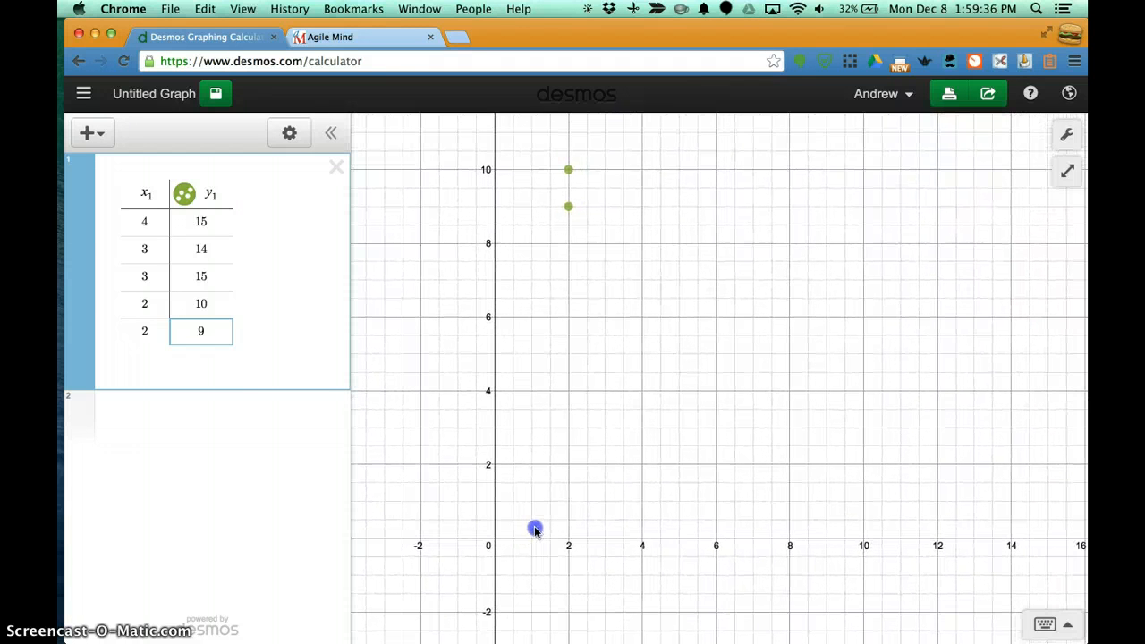
{"action": "left_click_drag", "start_coordinate": [643, 209], "coordinate": [581, 294]}
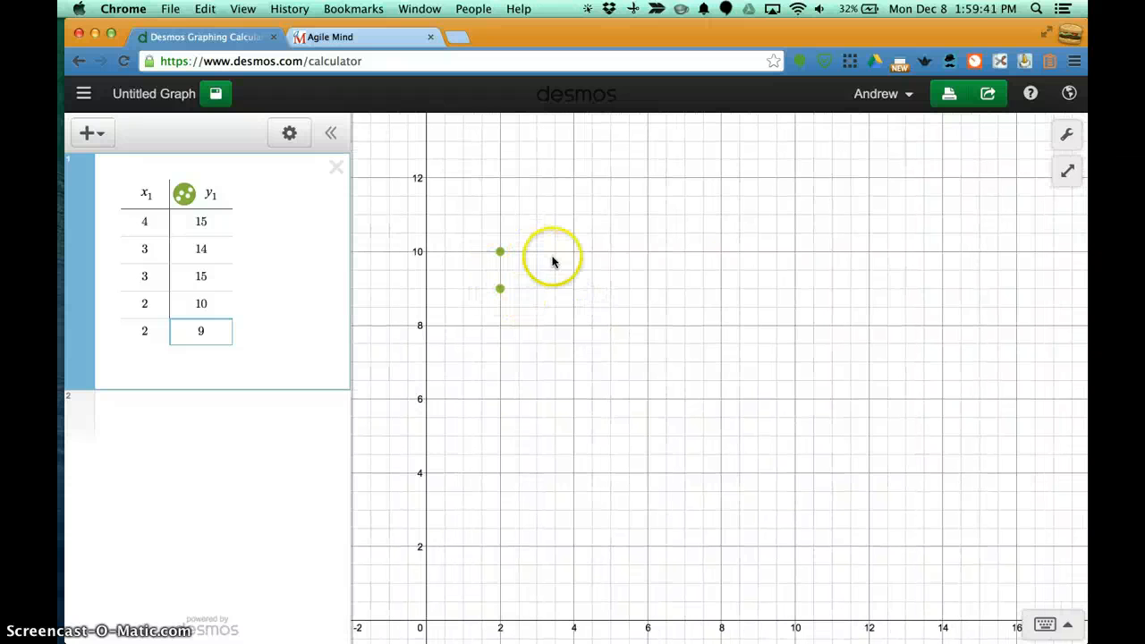
{"action": "left_click_drag", "start_coordinate": [783, 255], "coordinate": [737, 358]}
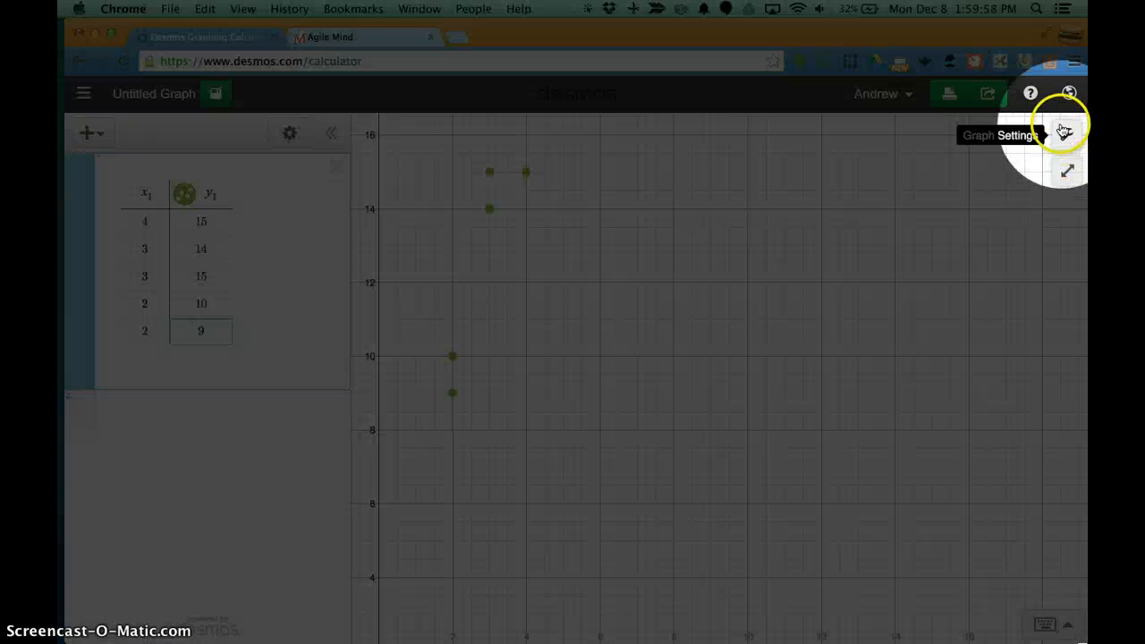
{"action": "left_click", "coordinate": [1066, 134]}
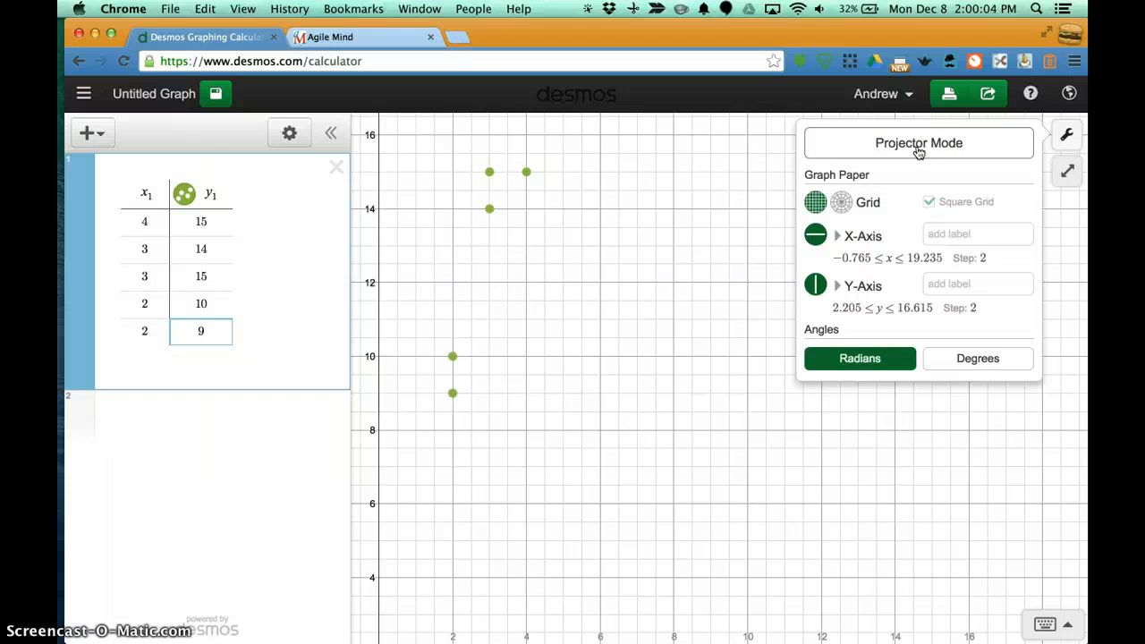
{"action": "left_click", "coordinate": [918, 148]}
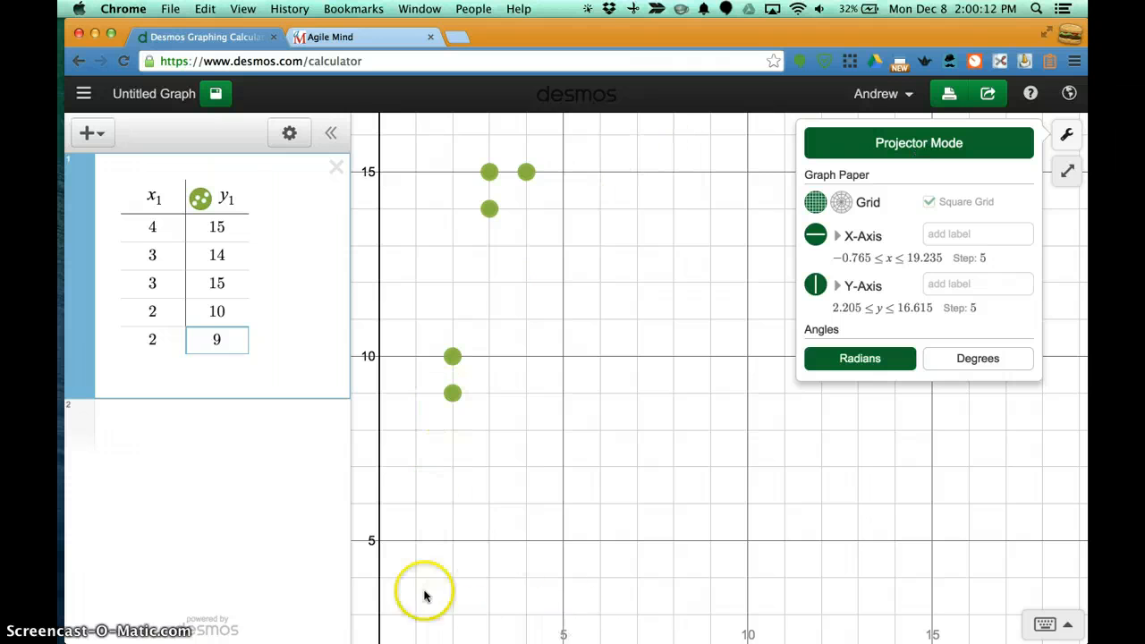
{"action": "left_click", "coordinate": [751, 388]}
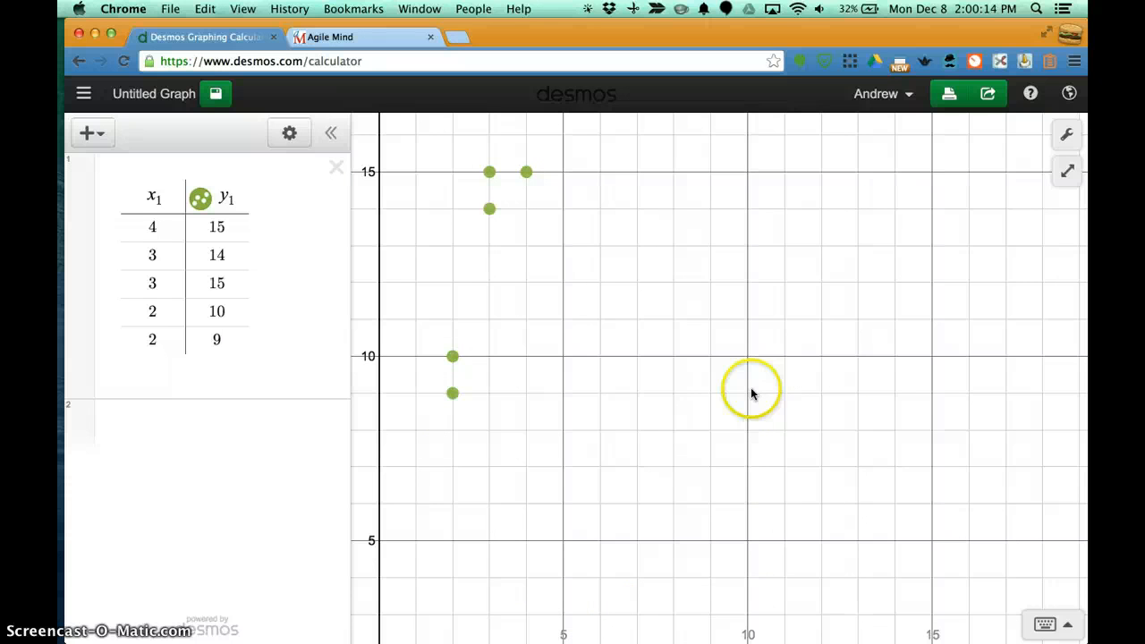
Reset the graph to its default zoom, zoom out two levels, and reframe it around the plotted points.
{"action": "mouse_move", "coordinate": [1070, 172]}
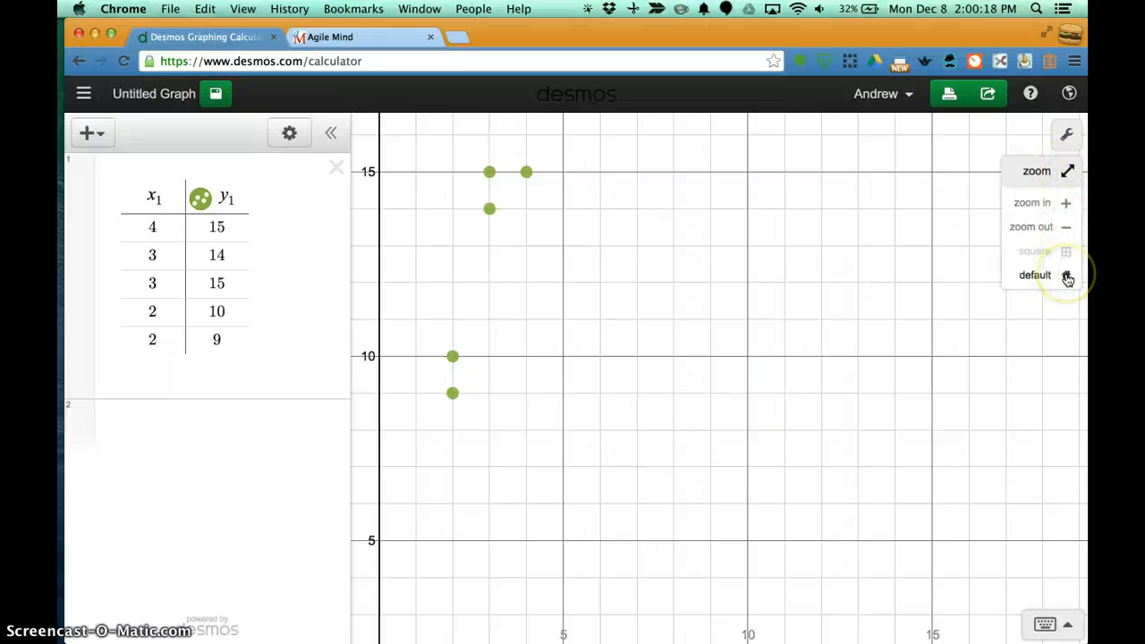
{"action": "left_click", "coordinate": [1069, 279]}
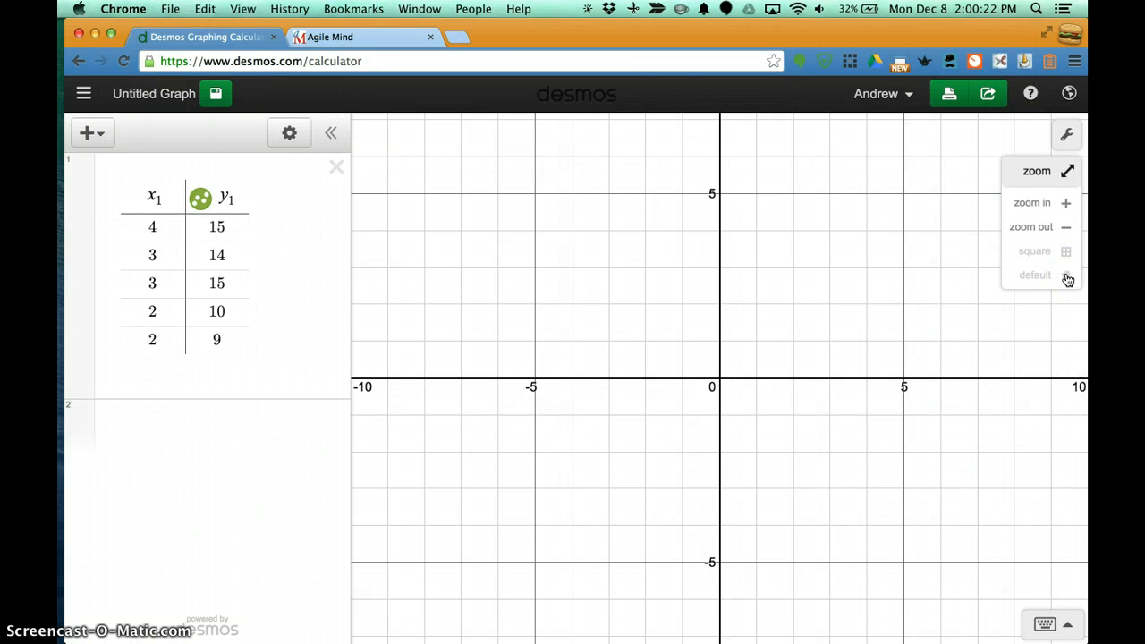
{"action": "left_click", "coordinate": [1067, 228]}
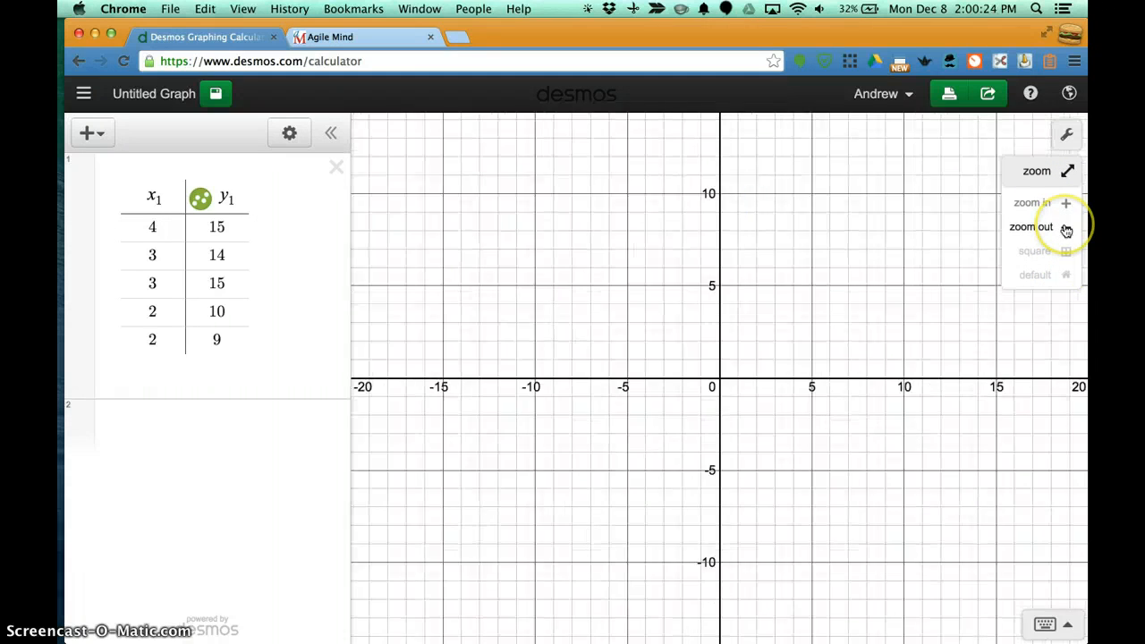
{"action": "left_click", "coordinate": [1066, 228]}
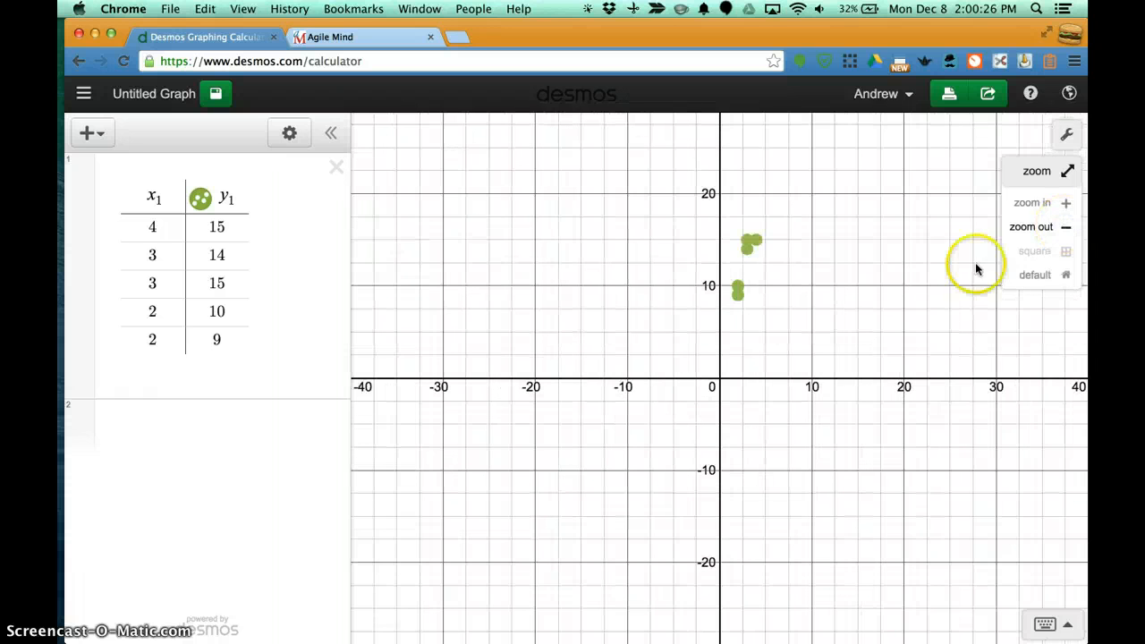
{"action": "mouse_move", "coordinate": [772, 253]}
{"action": "left_mouse_down"}
{"action": "mouse_move", "coordinate": [589, 308]}
{"action": "mouse_move", "coordinate": [513, 379]}
{"action": "mouse_move", "coordinate": [500, 427]}
{"action": "left_mouse_up"}
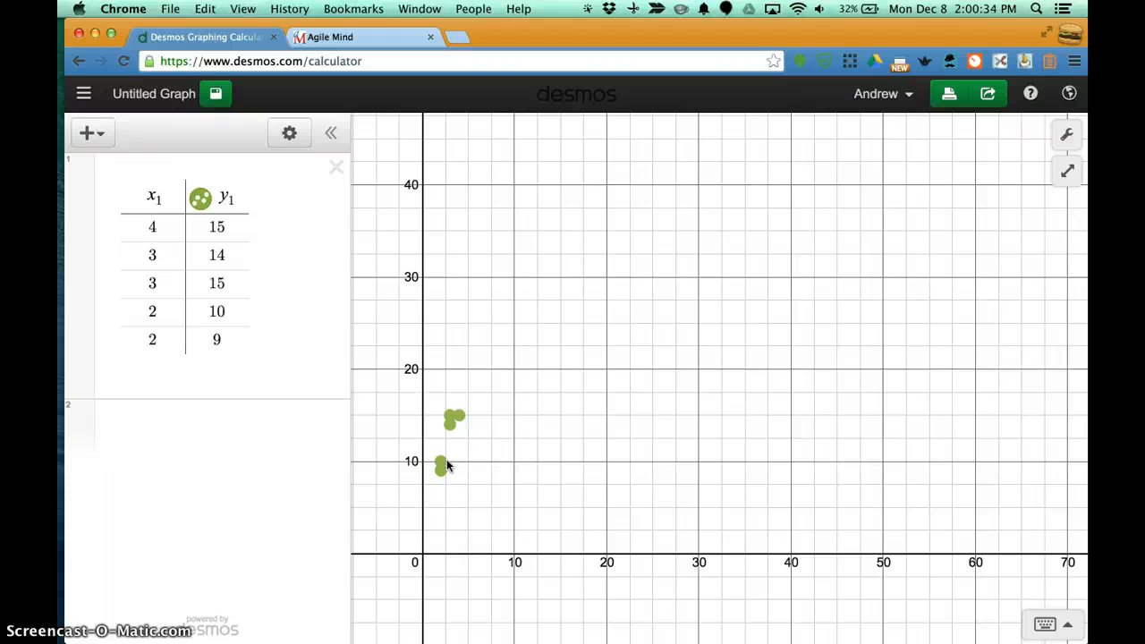
{"action": "left_click_drag", "start_coordinate": [493, 450], "coordinate": [492, 313]}
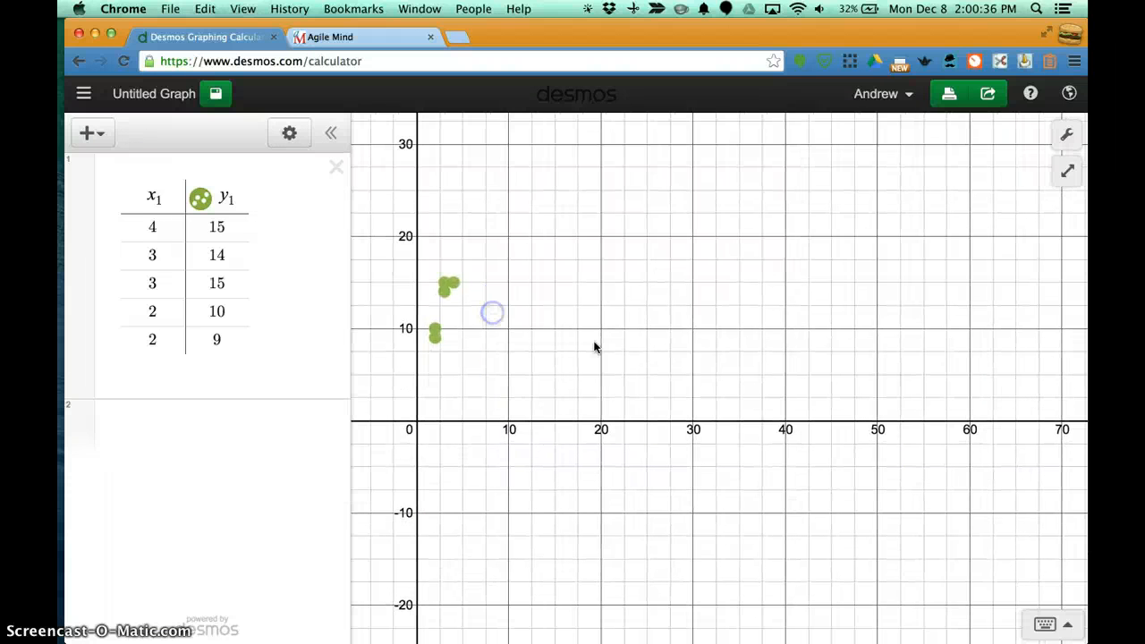
Add a new expression above the table and enter the regression y₁~x₁.
{"action": "left_click", "coordinate": [93, 136]}
{"action": "left_click", "coordinate": [120, 171]}
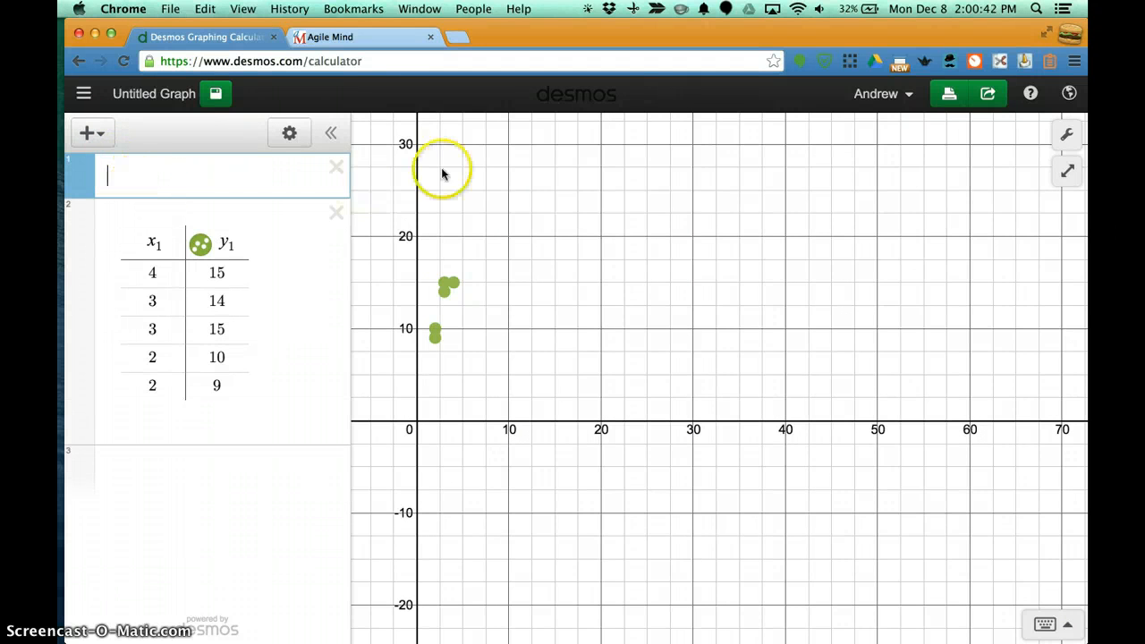
{"action": "left_click", "coordinate": [1068, 624]}
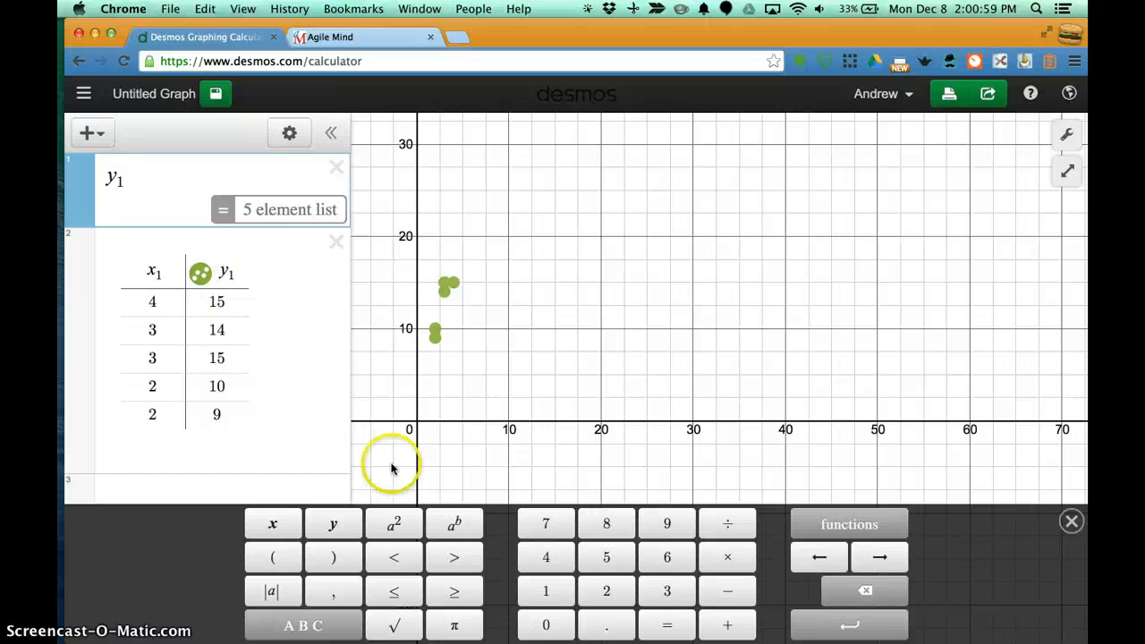
{"action": "left_click", "coordinate": [306, 623]}
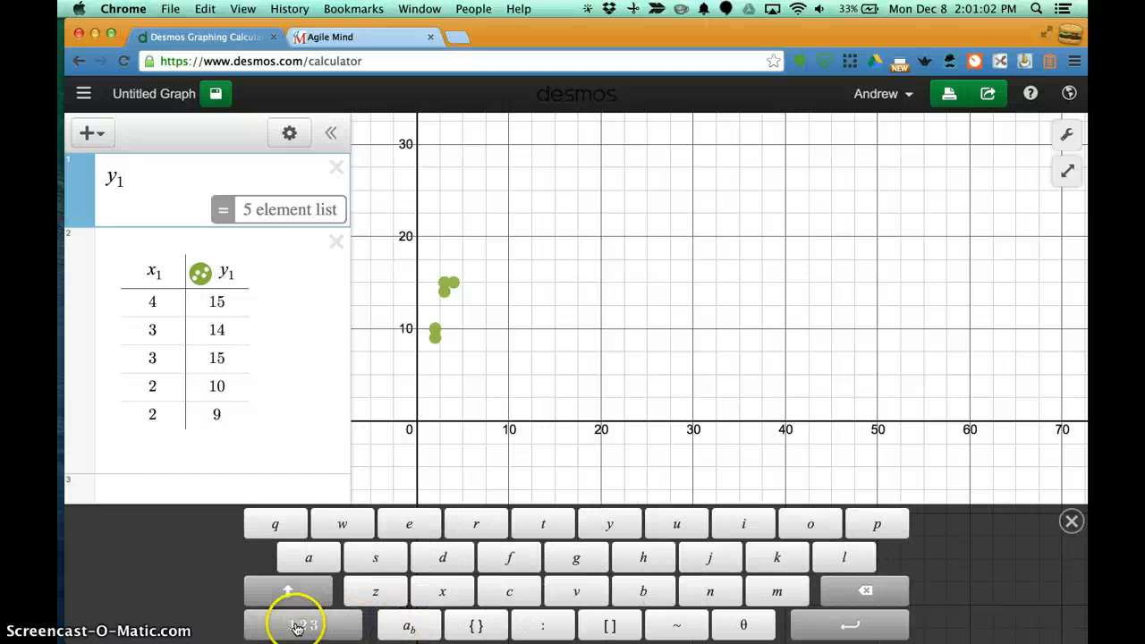
{"action": "left_click", "coordinate": [300, 625]}
{"action": "left_click", "coordinate": [307, 626]}
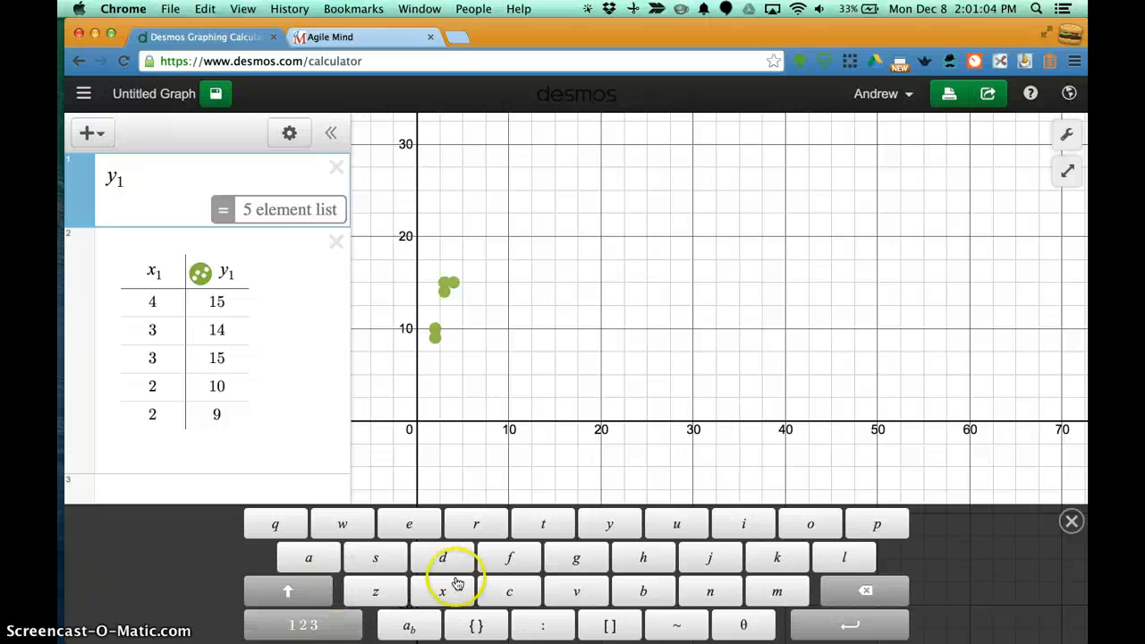
{"action": "left_click", "coordinate": [677, 626]}
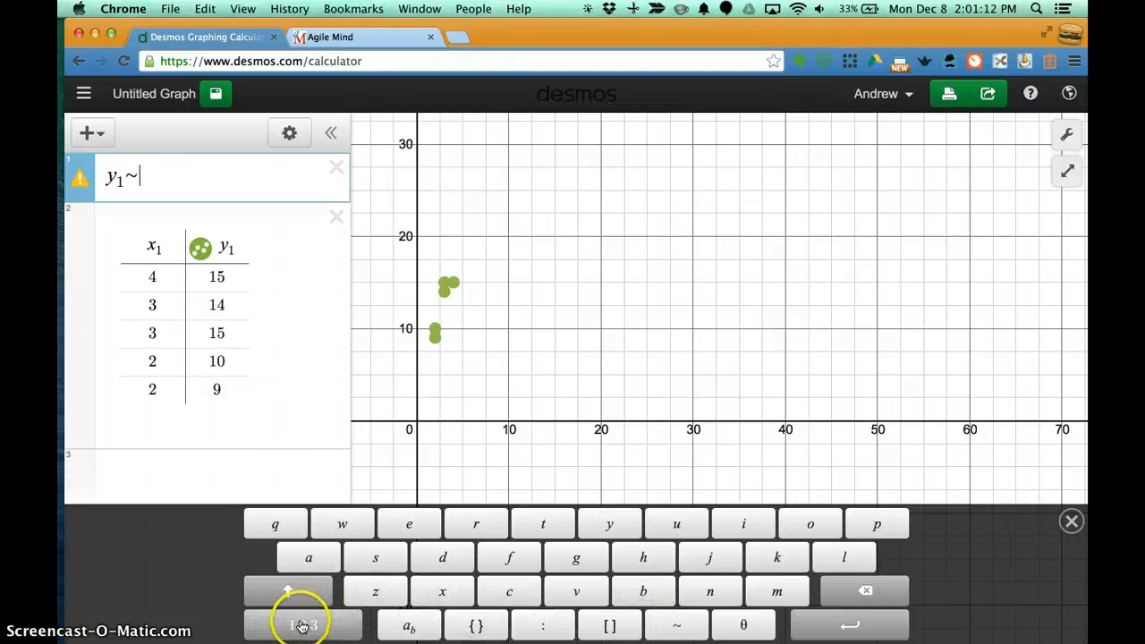
{"action": "left_click", "coordinate": [302, 624]}
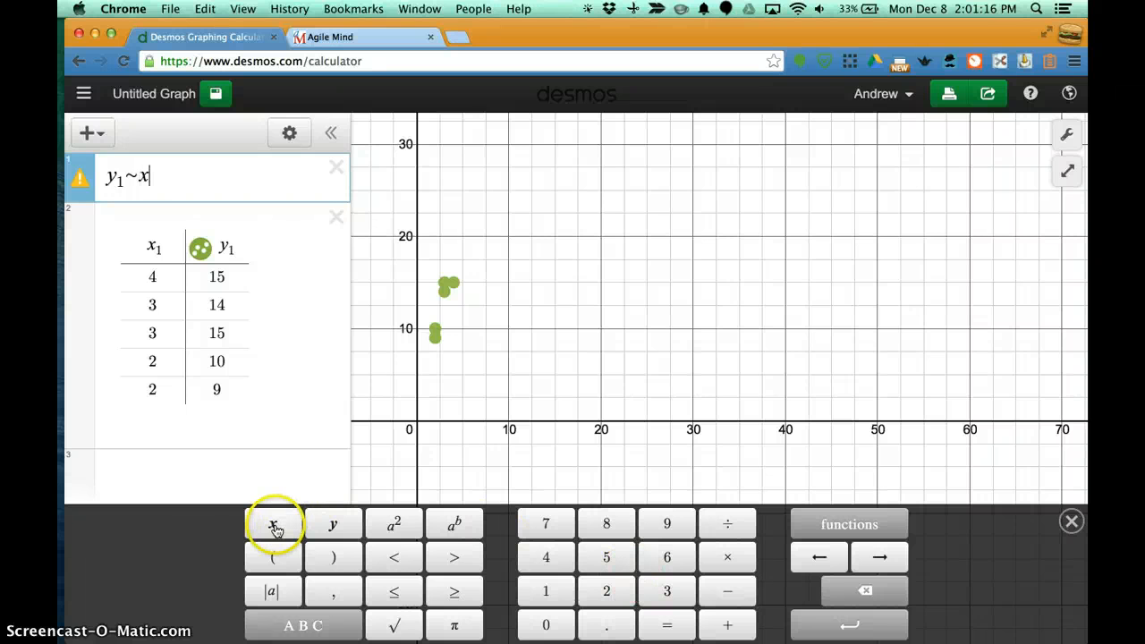
{"action": "left_click", "coordinate": [547, 591]}
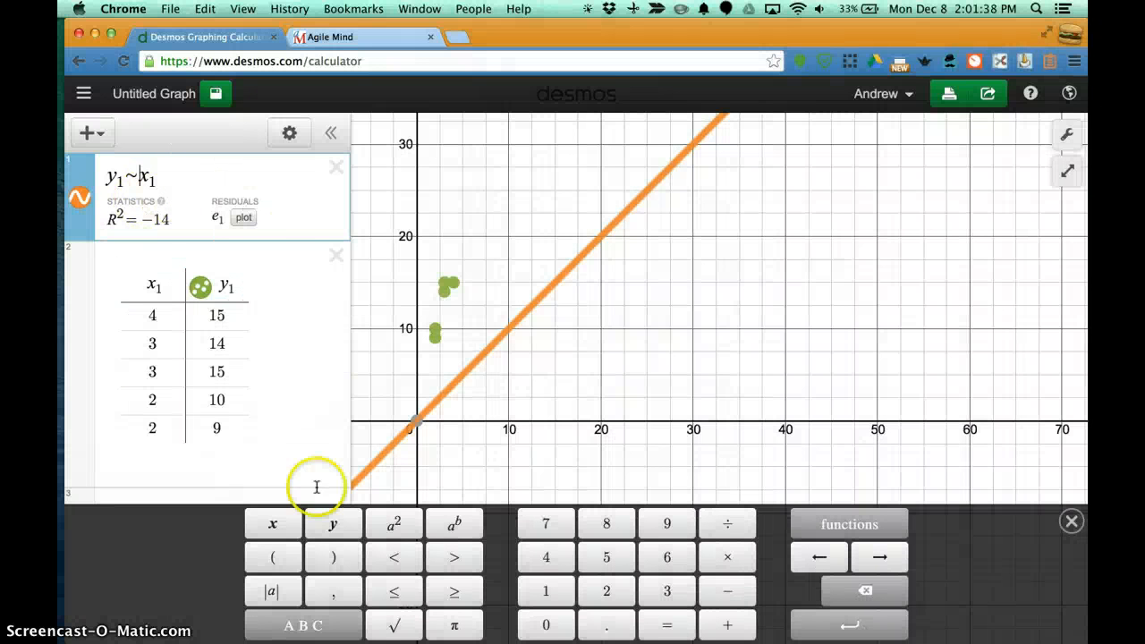
Add the slope parameter m to the regression so that it reads y₁~mx₁, and hide the on-screen keypad.
{"action": "left_click", "coordinate": [312, 624]}
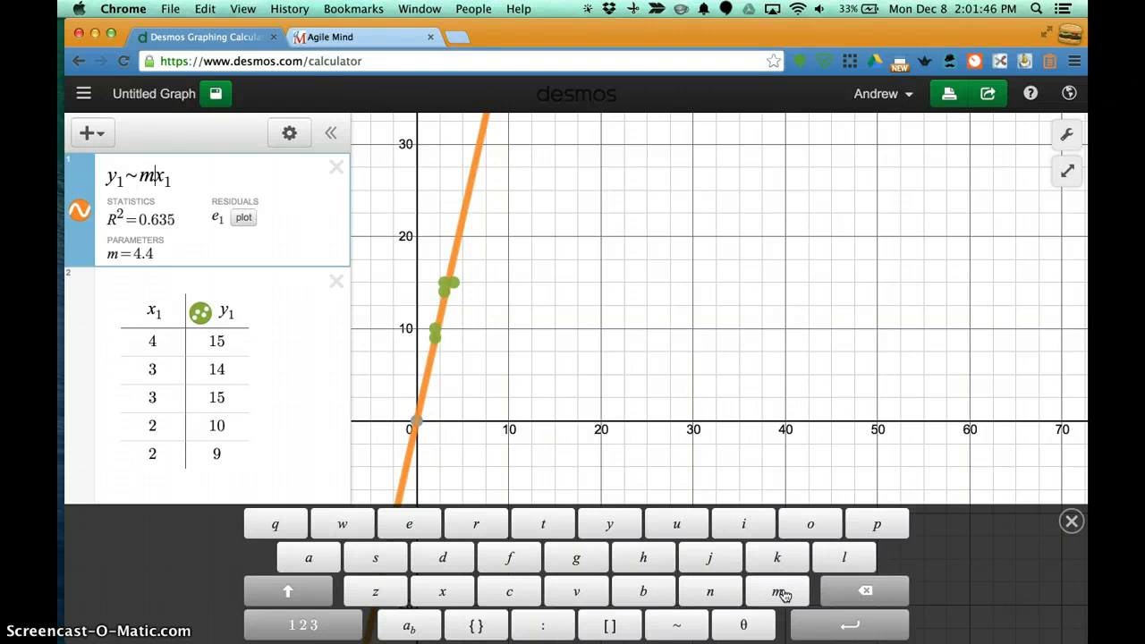
{"action": "left_click", "coordinate": [1073, 522]}
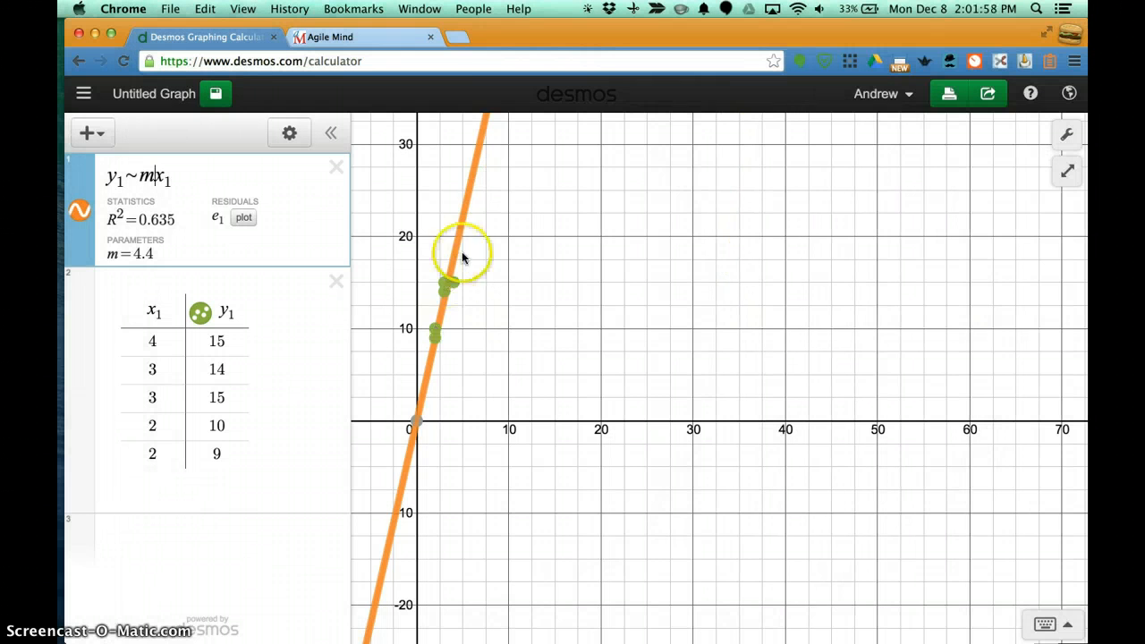
{"action": "left_click_drag", "start_coordinate": [515, 190], "coordinate": [512, 331]}
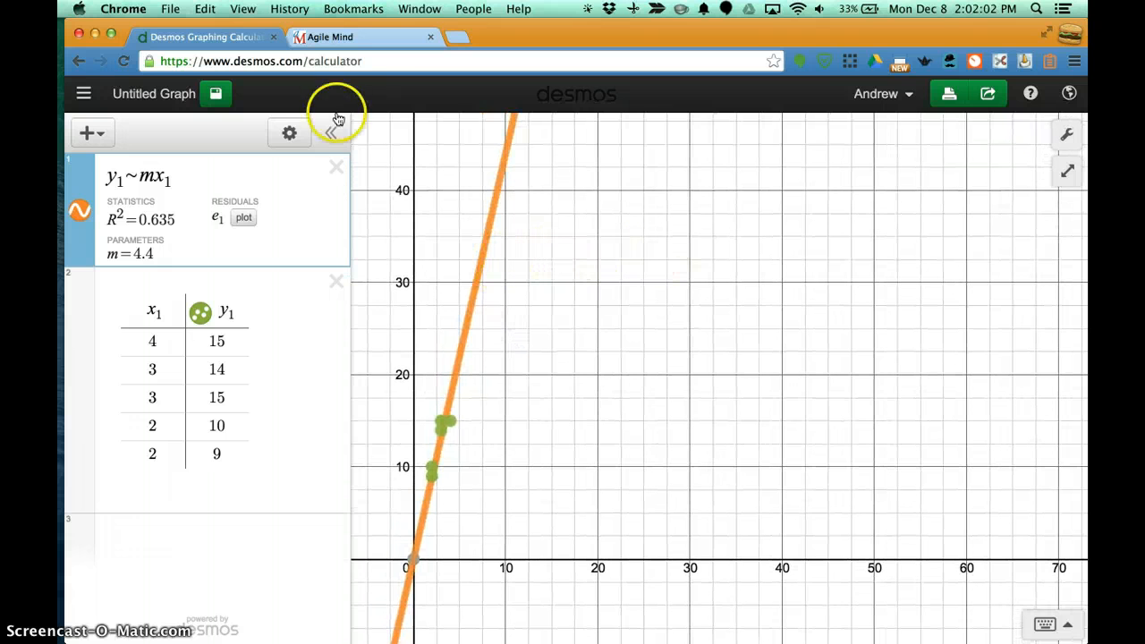
Check the salmon population estimate in the Agile Mind problem and trace coordinates along the Desmos regression line near y = 40 and y = 30.
{"action": "left_click", "coordinate": [379, 37]}
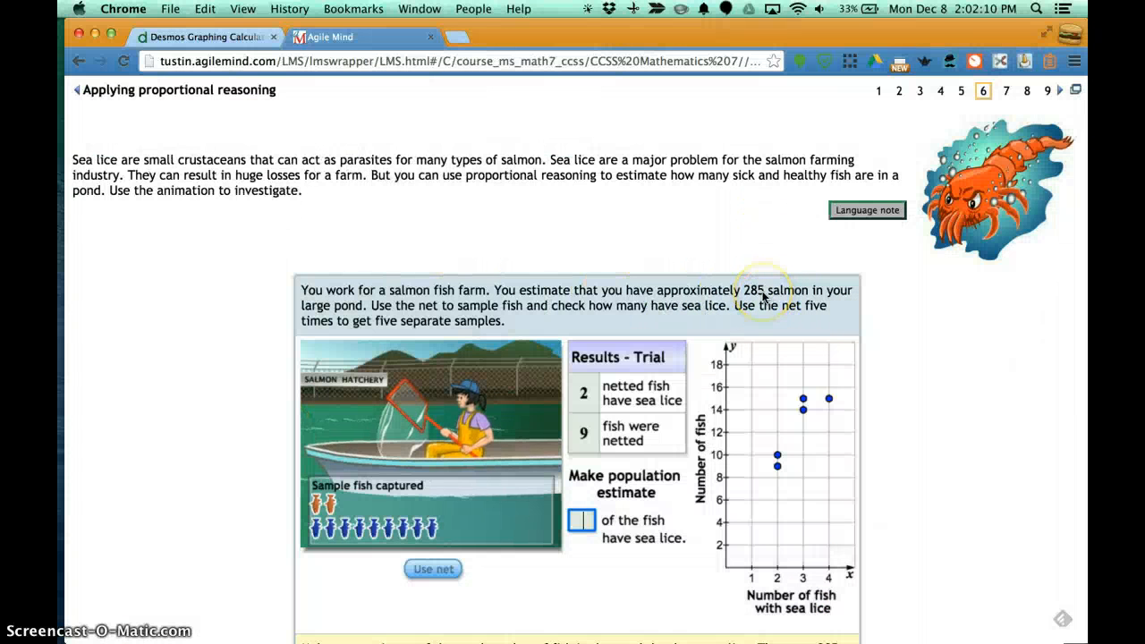
{"action": "left_click", "coordinate": [214, 37]}
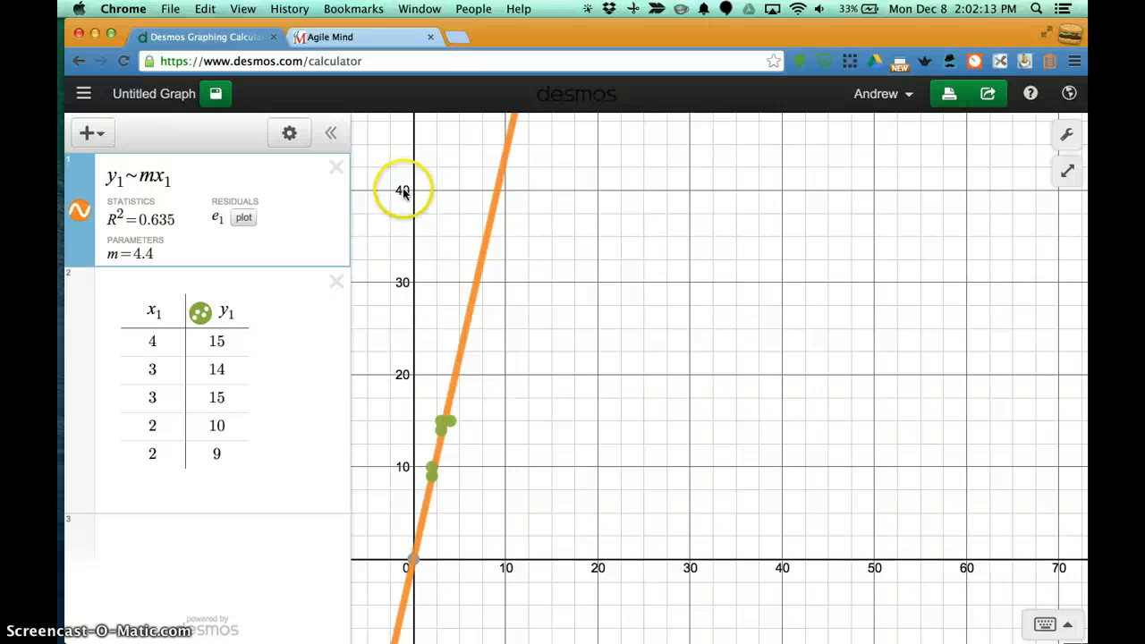
{"action": "left_click", "coordinate": [497, 194]}
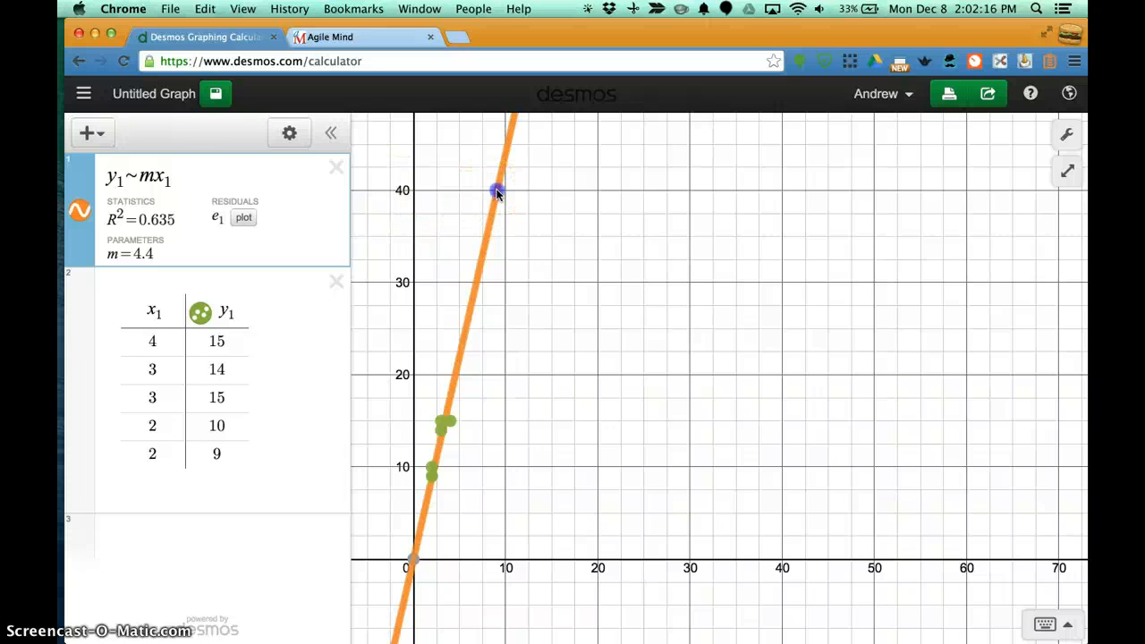
{"action": "left_click_drag", "start_coordinate": [497, 193], "coordinate": [497, 194]}
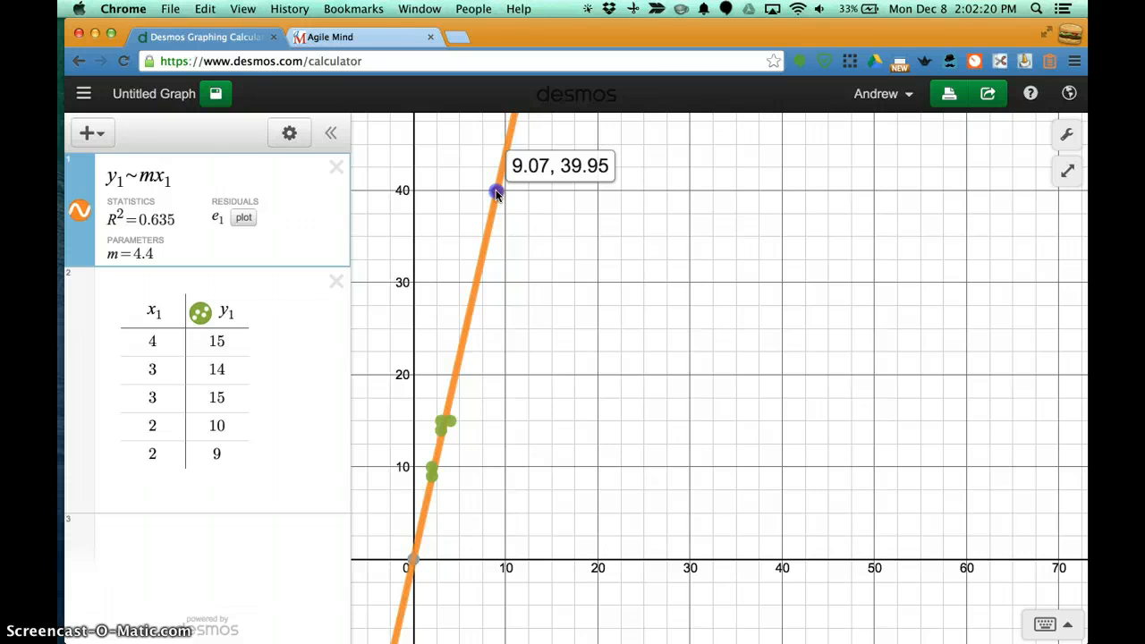
{"action": "left_click_drag", "start_coordinate": [498, 194], "coordinate": [495, 193]}
{"action": "left_click_drag", "start_coordinate": [477, 286], "coordinate": [475, 284]}
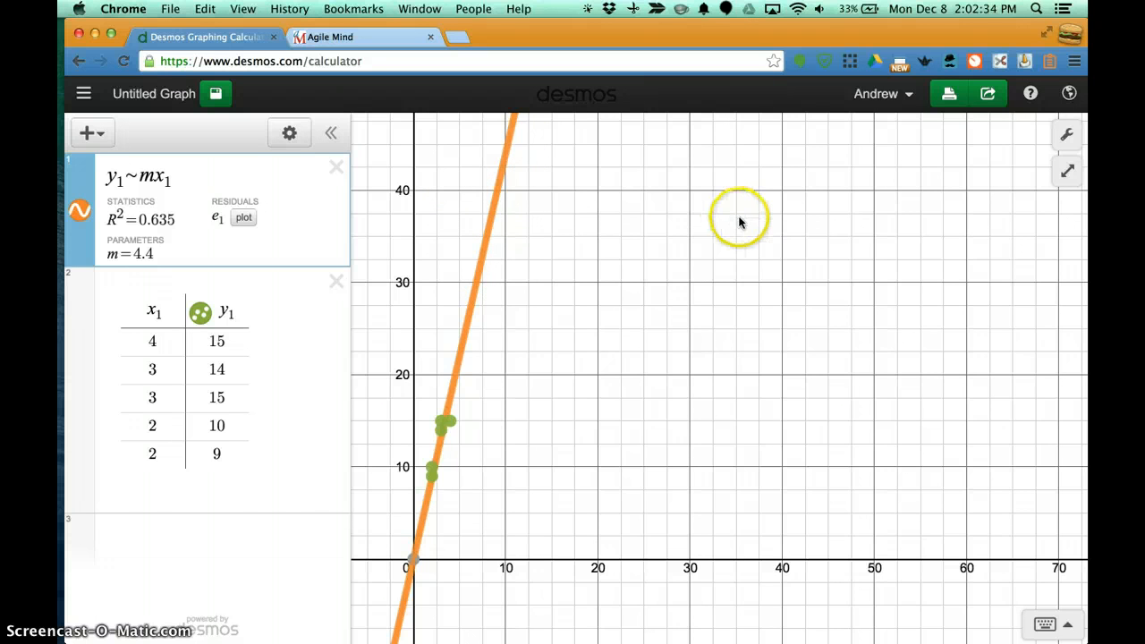
Try a zoomed-out first-quadrant view of the regression line, and reset the graph to its default zoom.
{"action": "scroll", "coordinate": [737, 225], "scroll_direction": "down", "scroll_amount": 5}
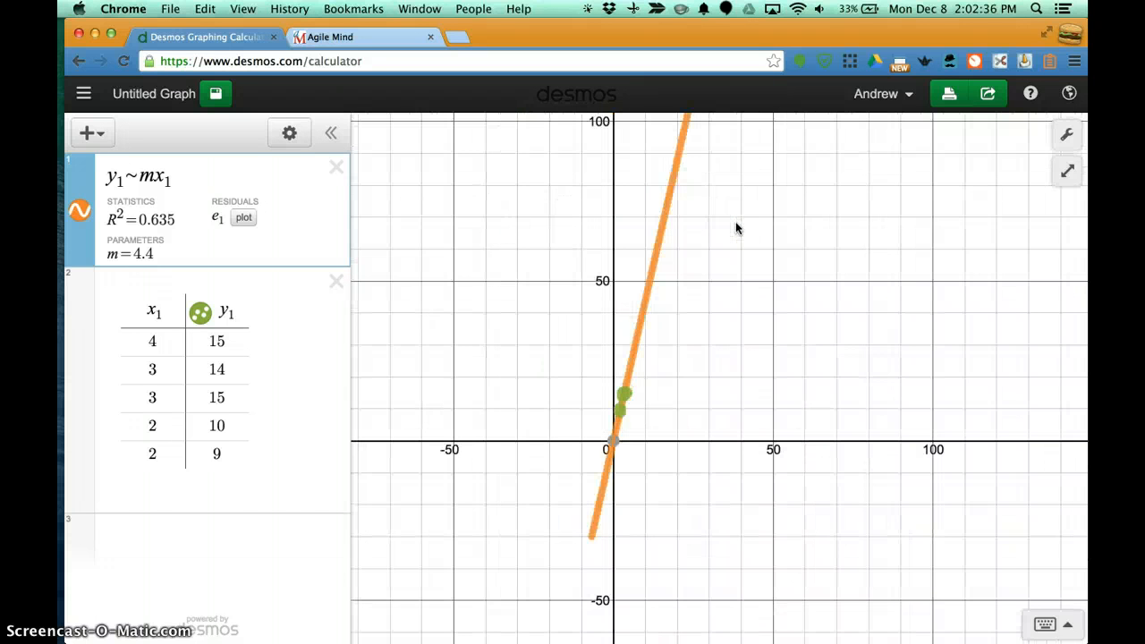
{"action": "left_click_drag", "start_coordinate": [774, 212], "coordinate": [567, 387]}
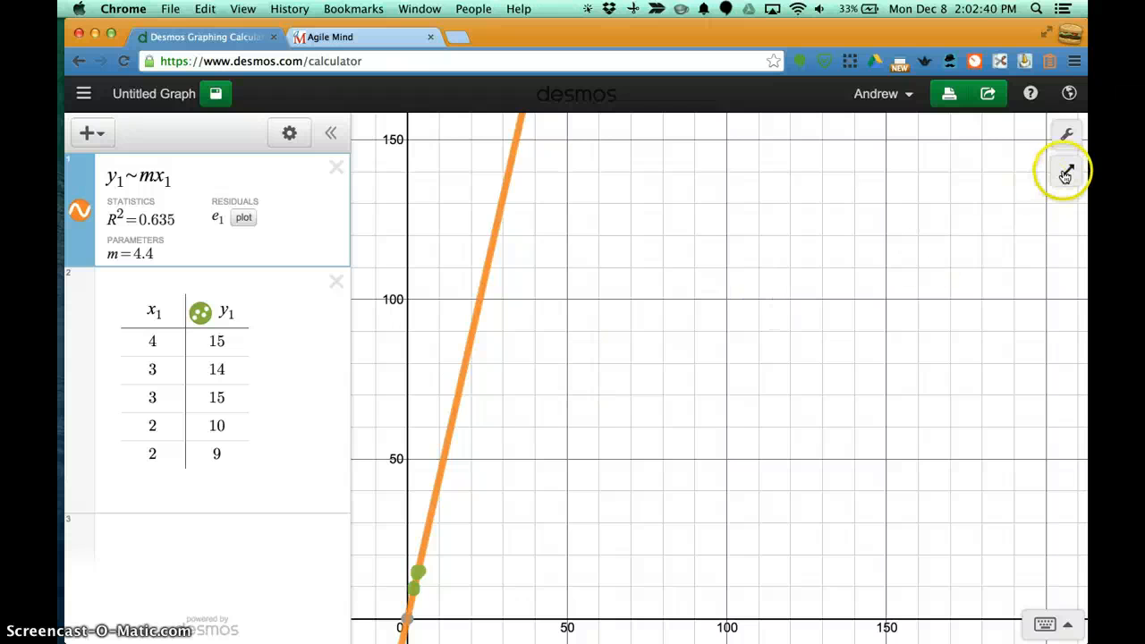
{"action": "mouse_move", "coordinate": [1066, 175]}
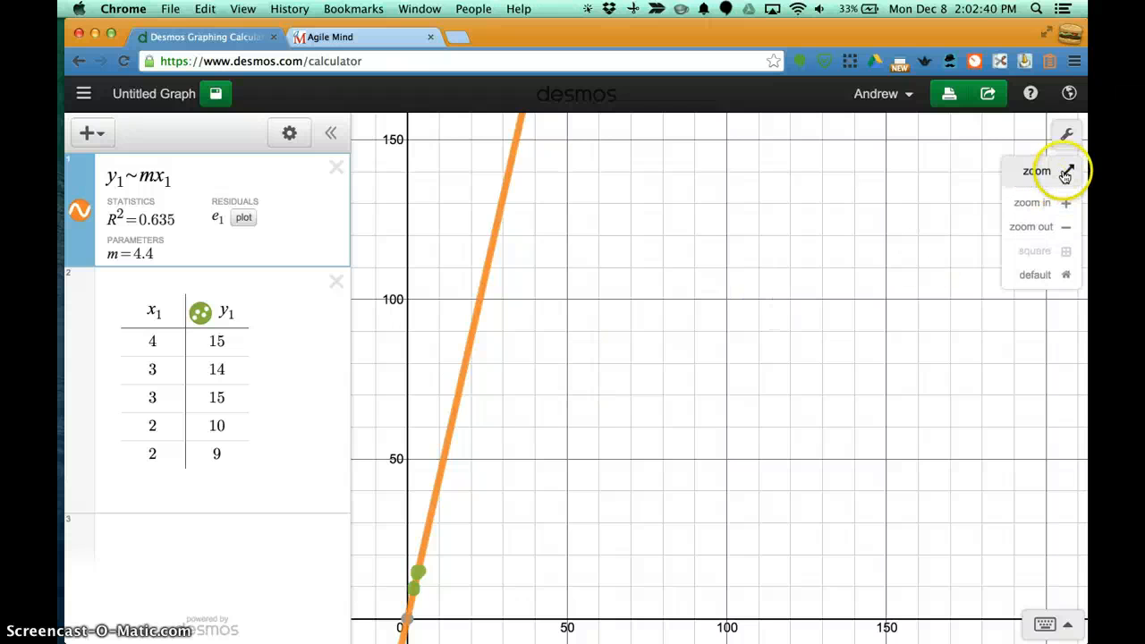
{"action": "left_click", "coordinate": [1066, 276]}
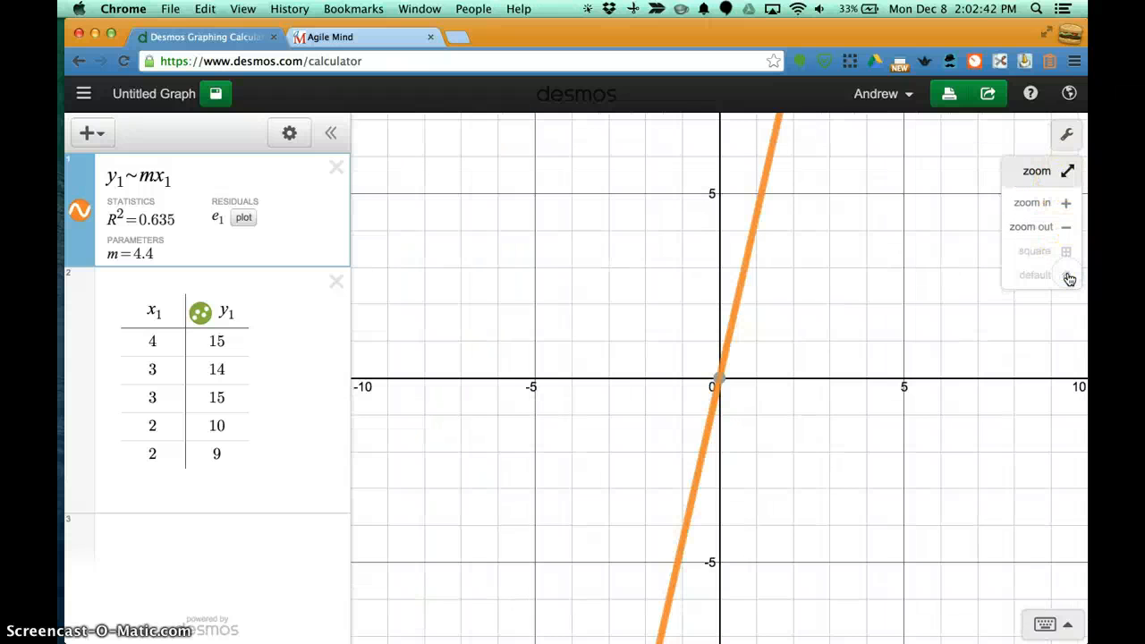
Set the upper limit of the y-axis to 300 in the graph settings and close them.
{"action": "left_click", "coordinate": [912, 220]}
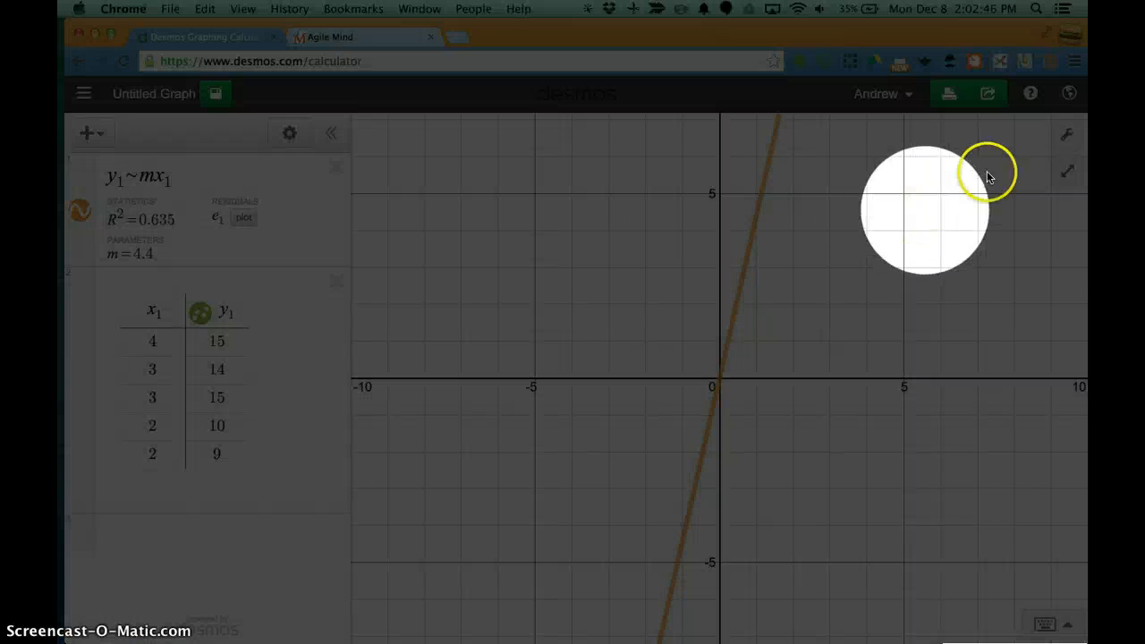
{"action": "left_click", "coordinate": [1066, 136]}
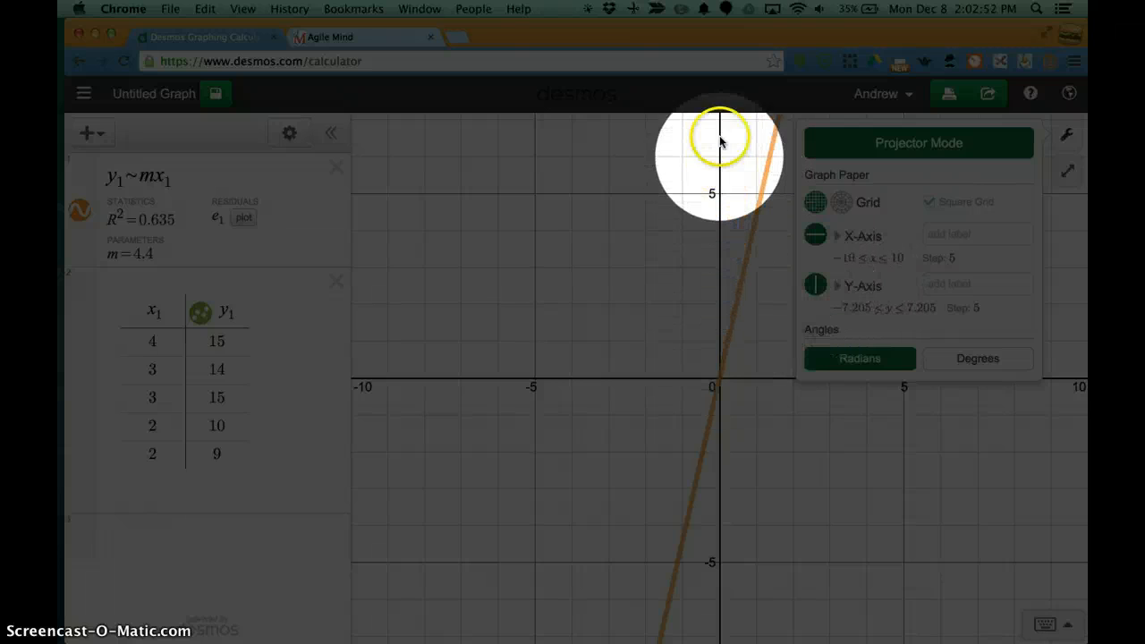
{"action": "left_click", "coordinate": [921, 311]}
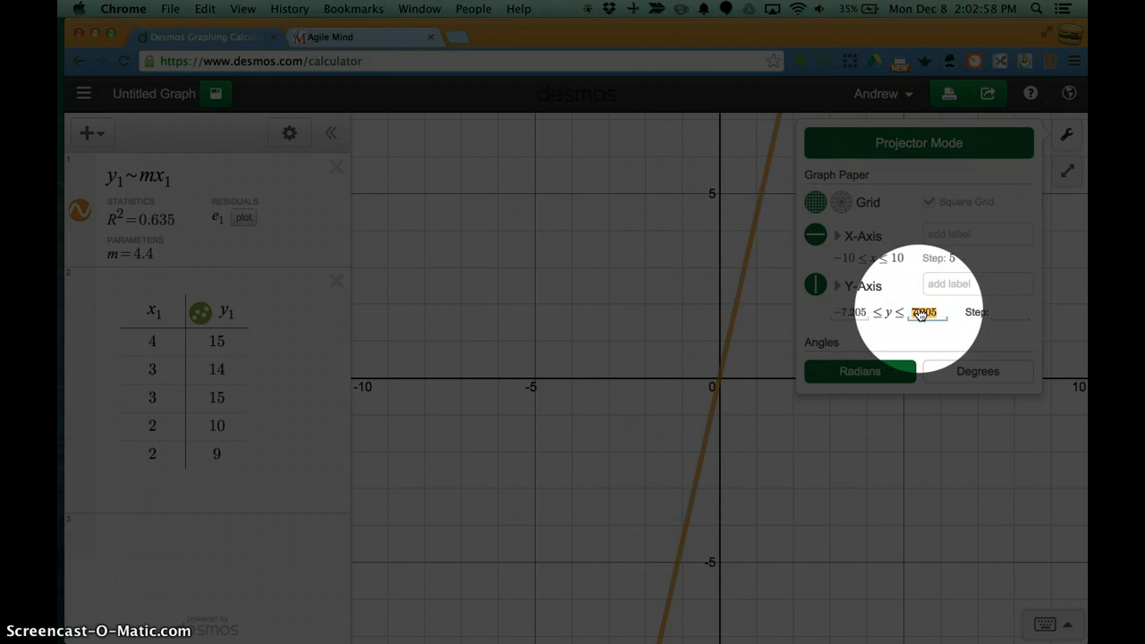
{"action": "type", "text": "300"}
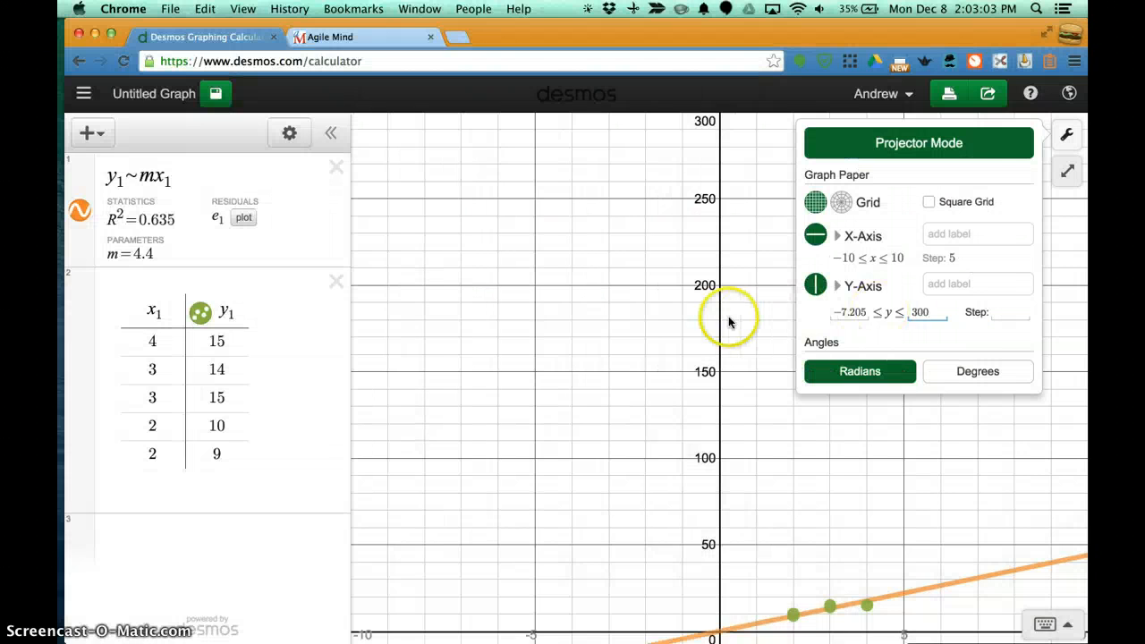
{"action": "left_click", "coordinate": [730, 317]}
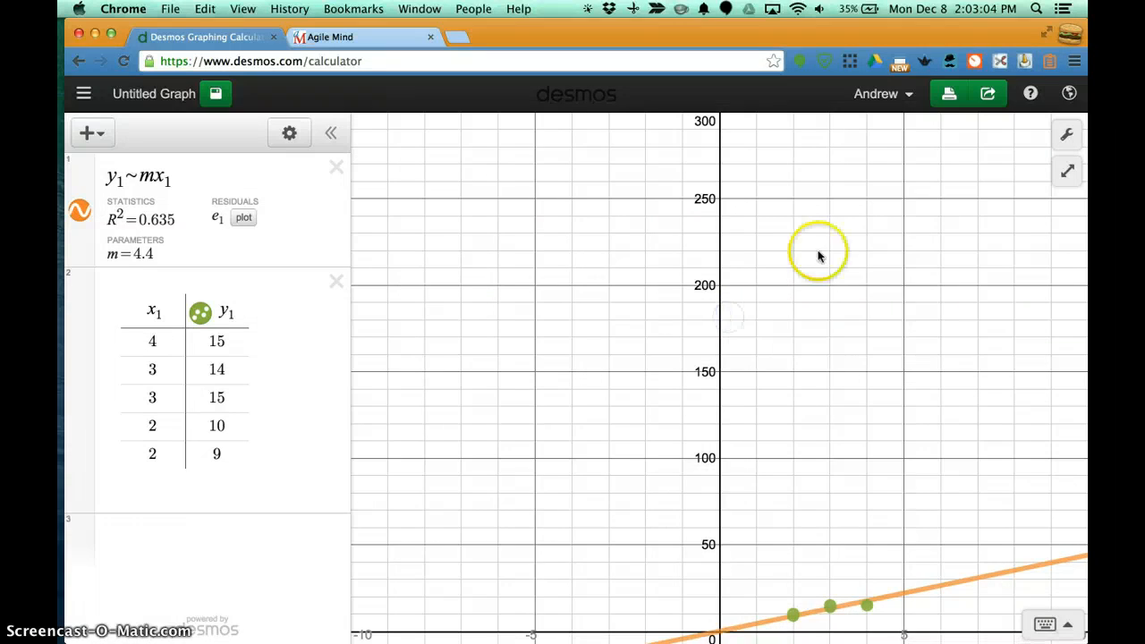
Zoom the graph out one level and set the upper limit of the x-axis to 100 in the graph settings.
{"action": "left_click", "coordinate": [1011, 417]}
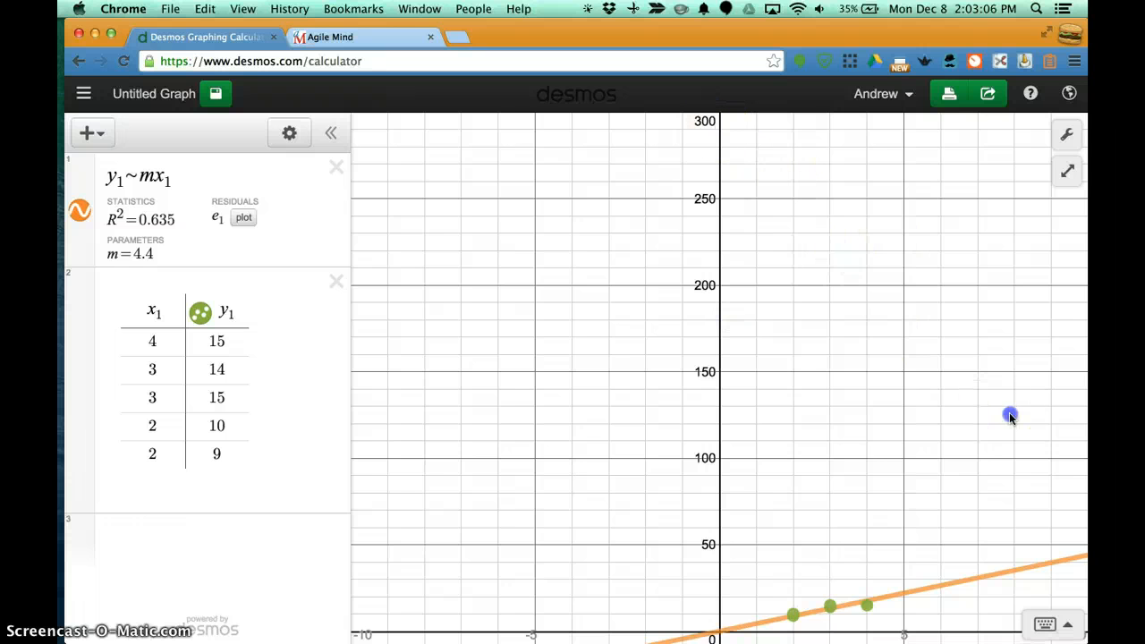
{"action": "left_click_drag", "start_coordinate": [1012, 417], "coordinate": [681, 375]}
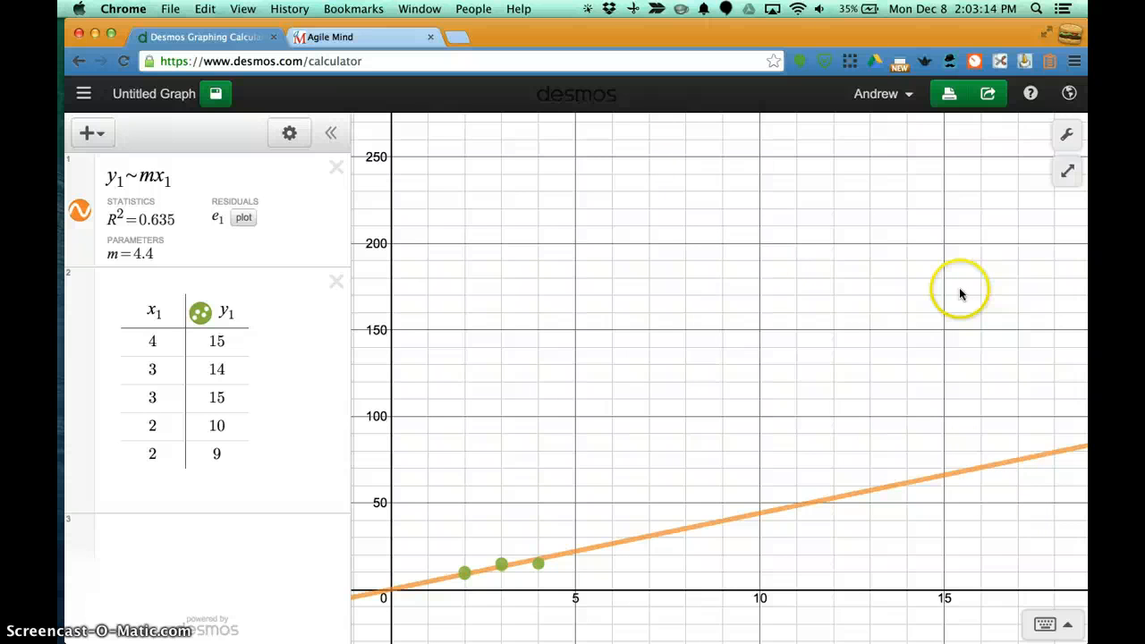
{"action": "key", "text": "super+minus"}
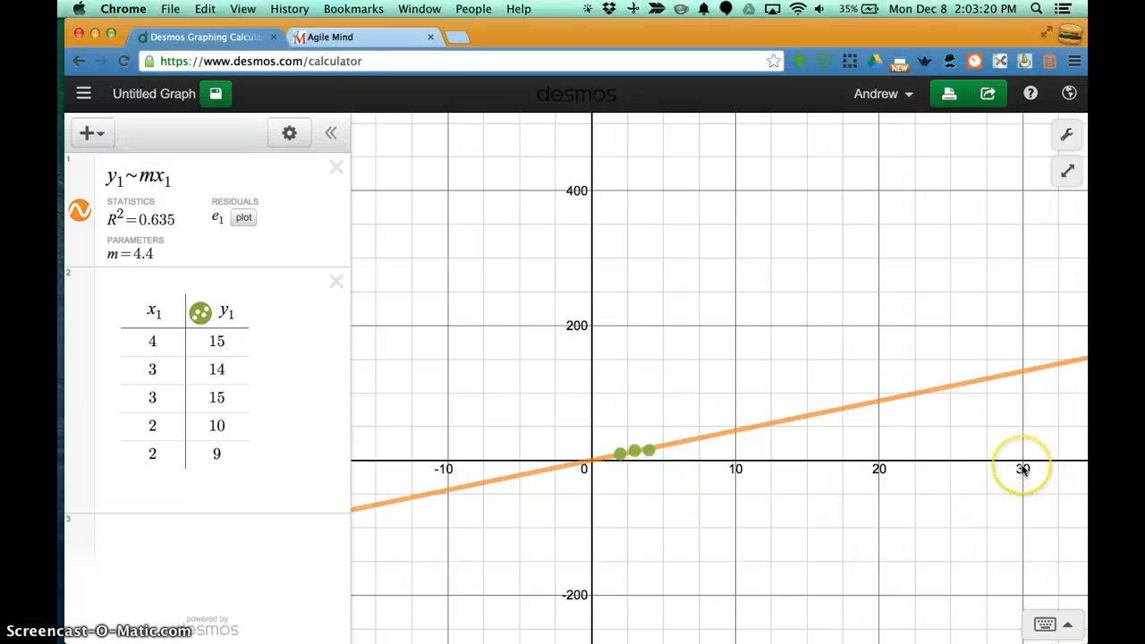
{"action": "left_click", "coordinate": [1068, 136]}
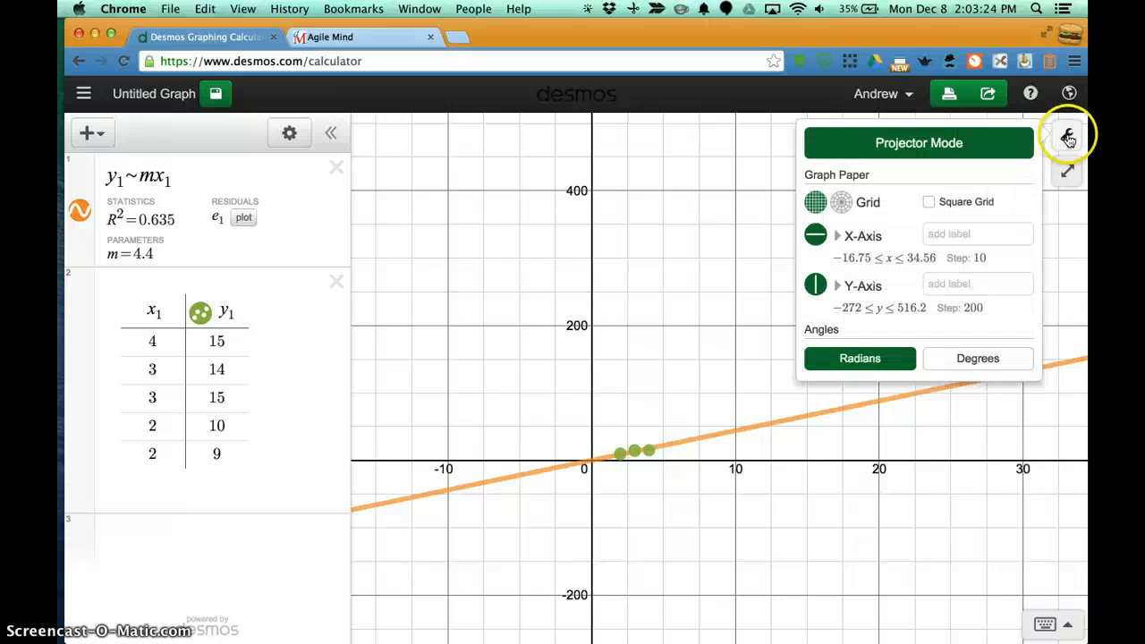
{"action": "left_click", "coordinate": [922, 261]}
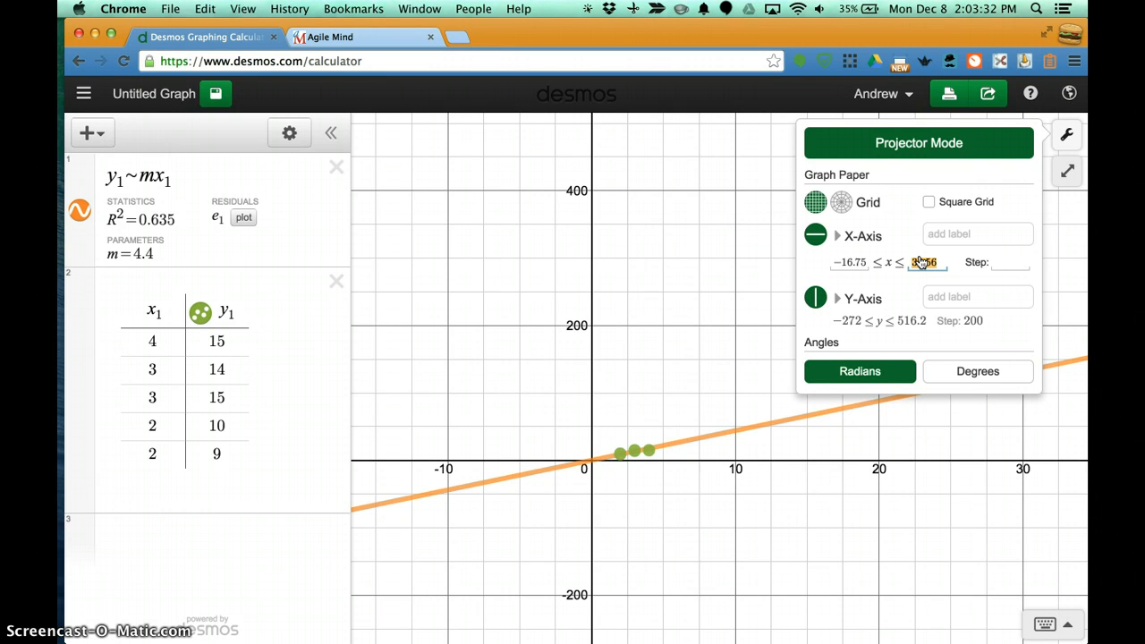
{"action": "type", "text": "100"}
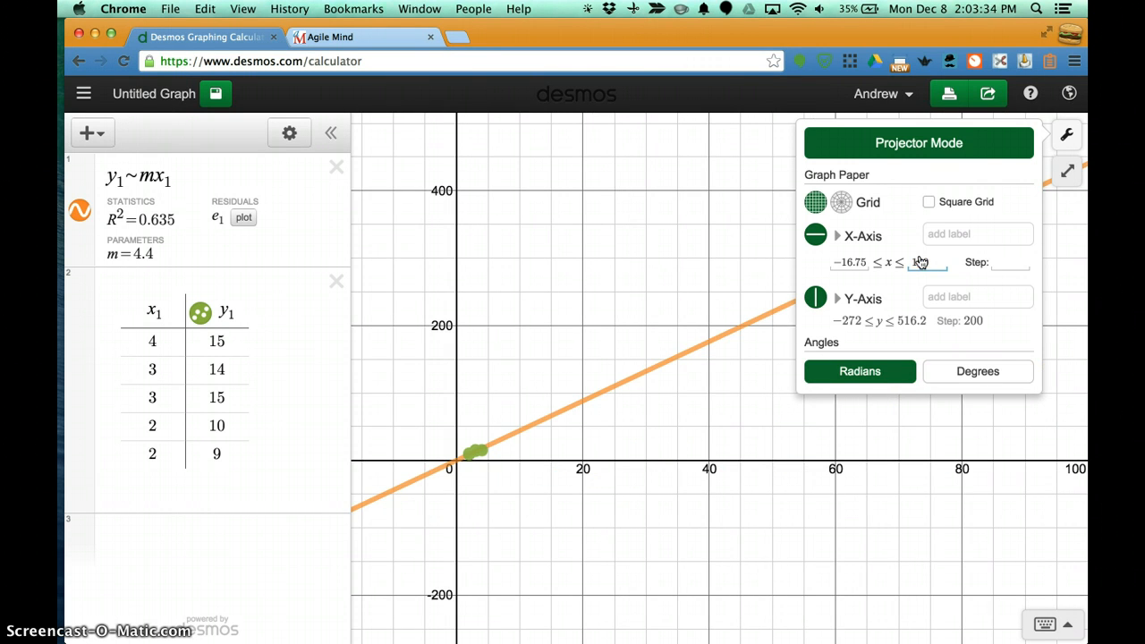
{"action": "left_click", "coordinate": [792, 437]}
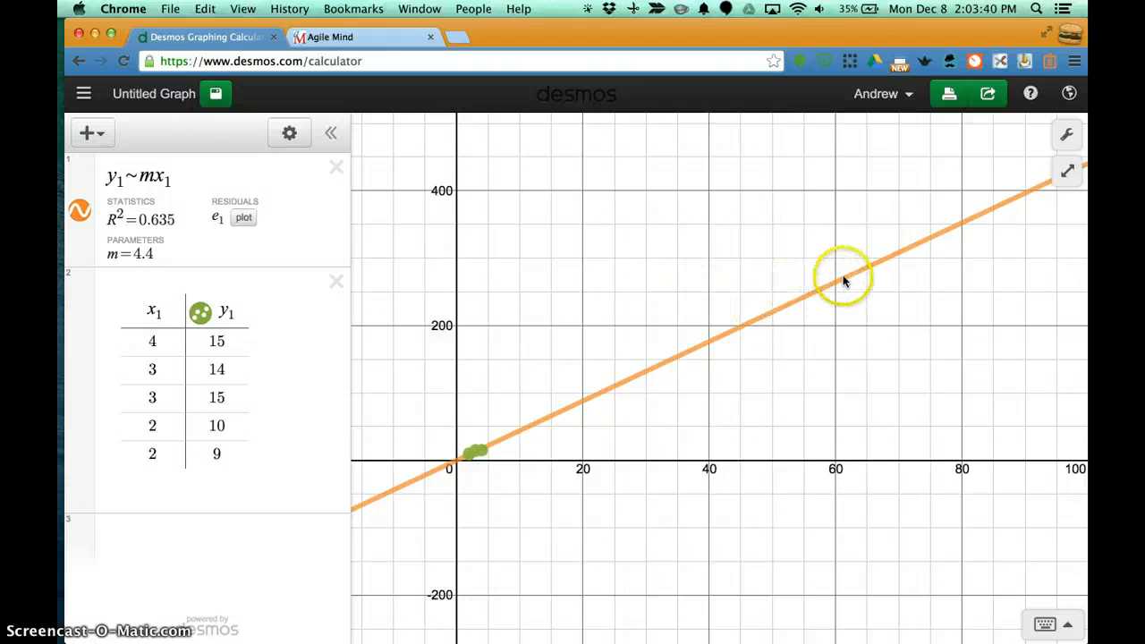
Trace the regression line to read the point closest to the pond's estimated 285 salmon.
{"action": "mouse_move", "coordinate": [844, 278]}
{"action": "left_mouse_down"}
{"action": "mouse_move", "coordinate": [913, 249]}
{"action": "mouse_move", "coordinate": [869, 274]}
{"action": "left_mouse_up"}
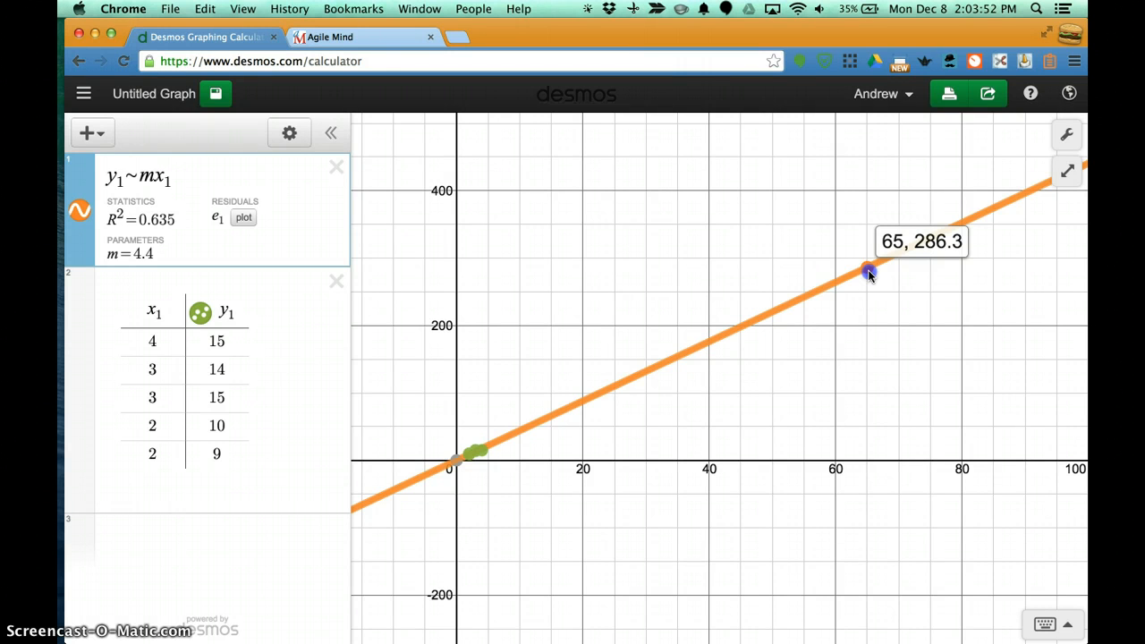
{"action": "left_click_drag", "start_coordinate": [869, 274], "coordinate": [869, 274]}
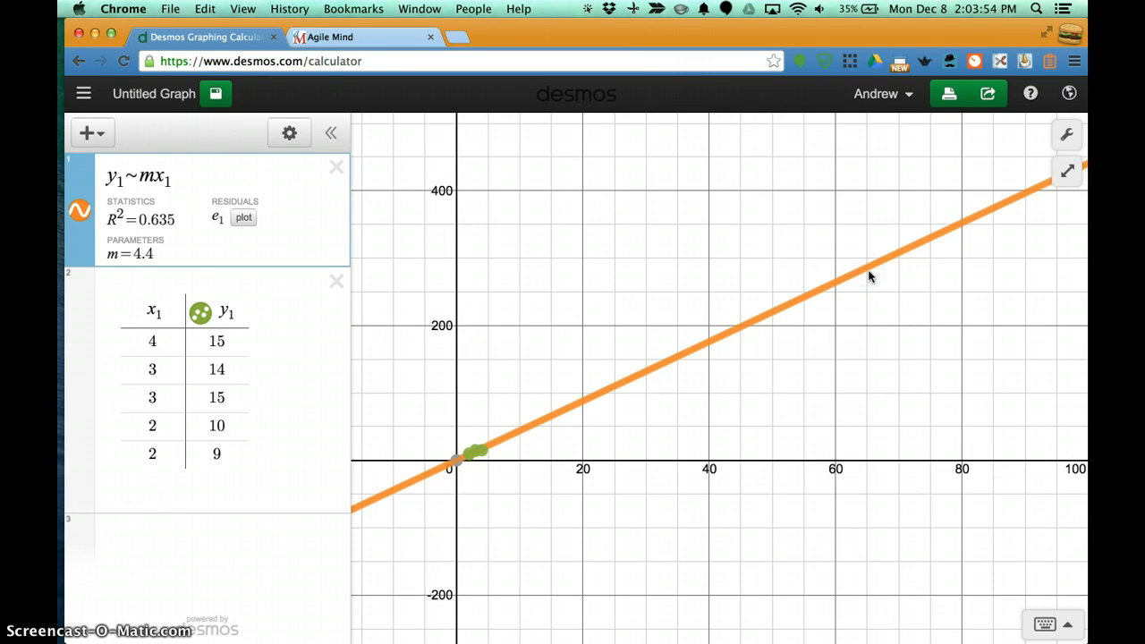